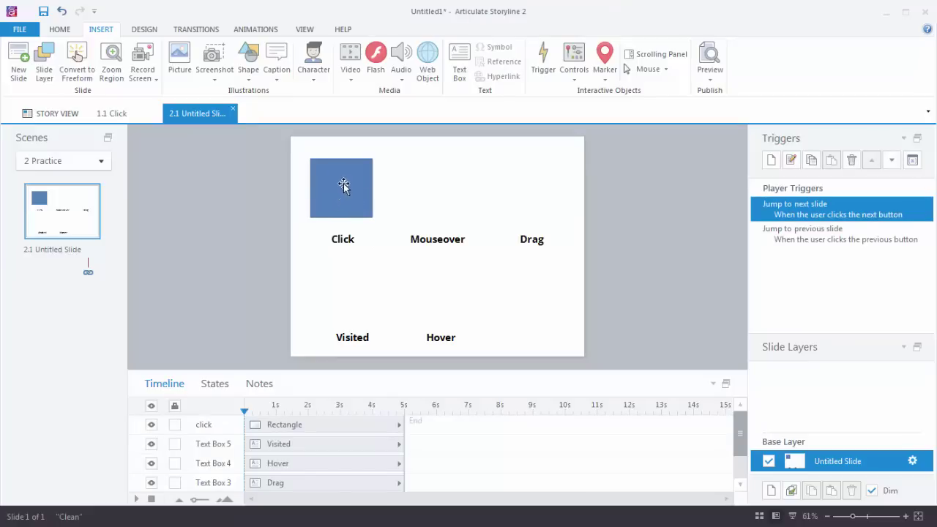
# - Add a state named Orange to the square above the Click label and give it the orange shape style
pyautogui.click(341, 183)
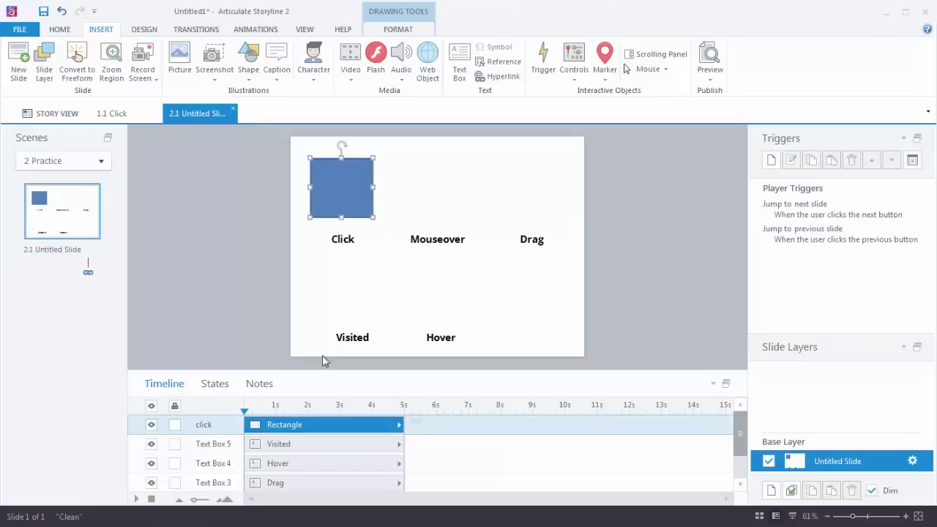
pyautogui.click(228, 386)
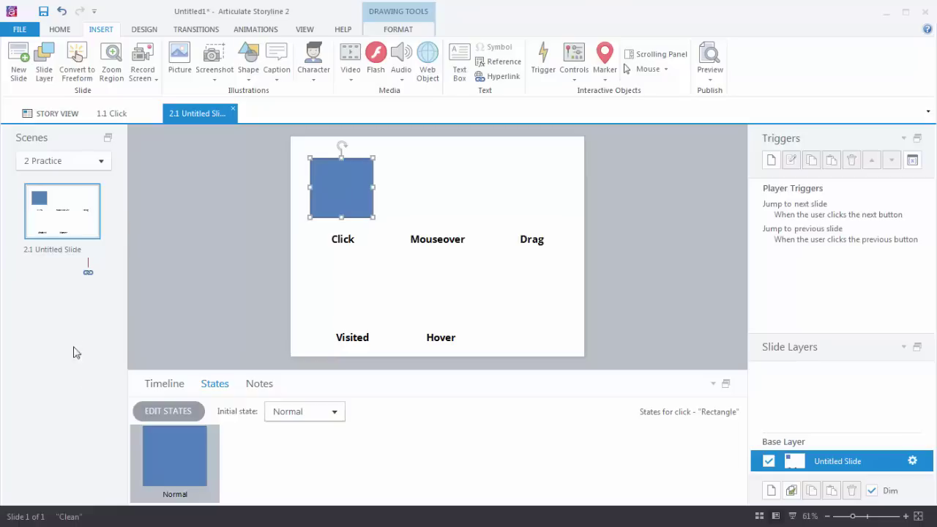
pyautogui.click(172, 418)
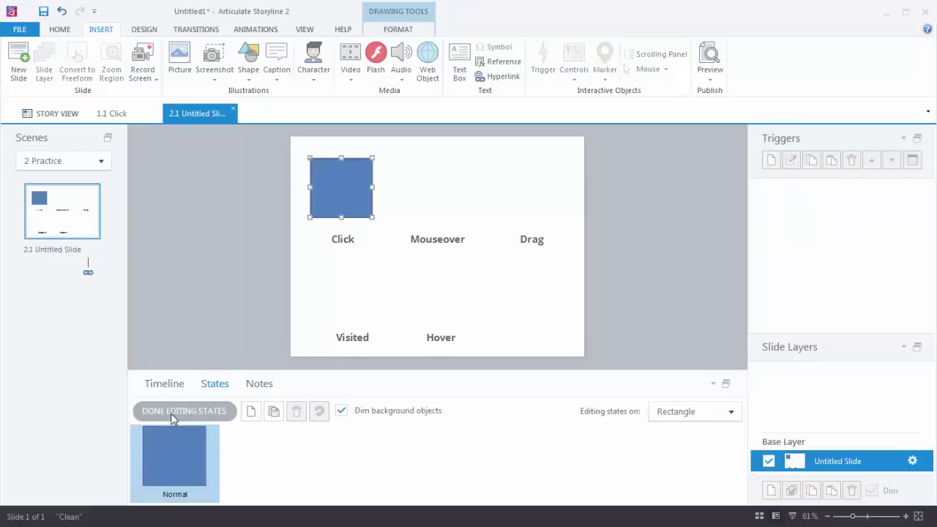
pyautogui.click(249, 415)
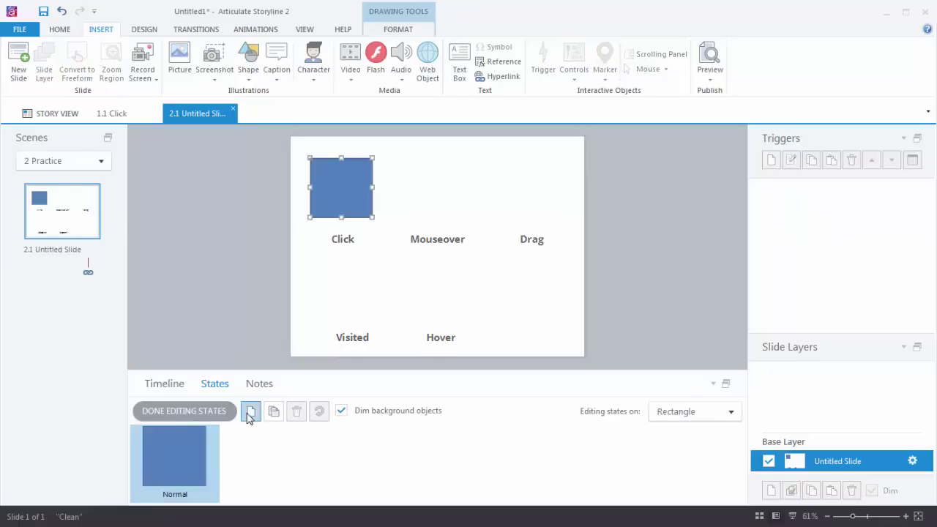
pyautogui.write('Orange')
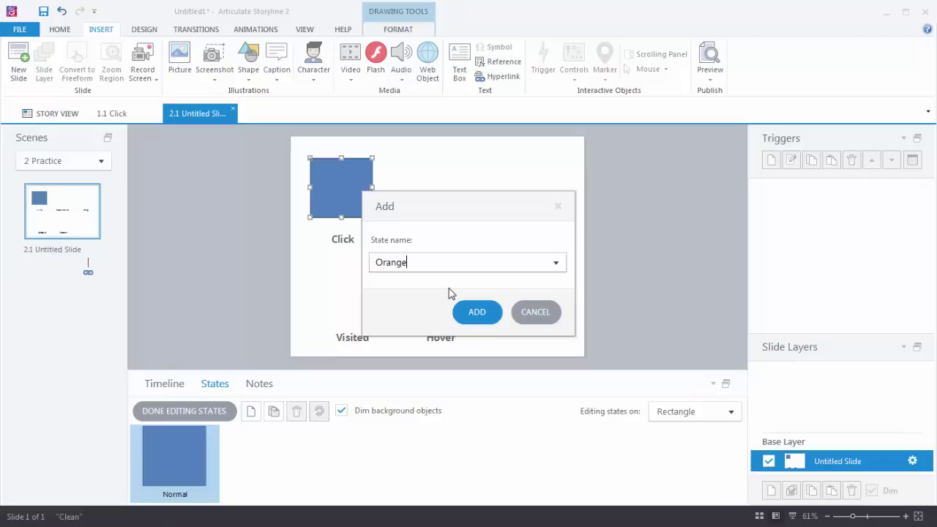
pyautogui.click(480, 321)
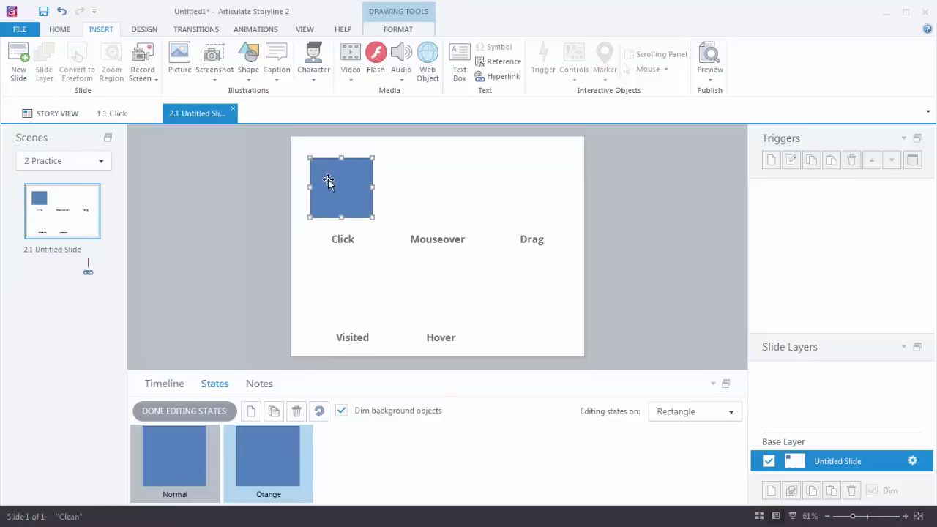
pyautogui.click(399, 30)
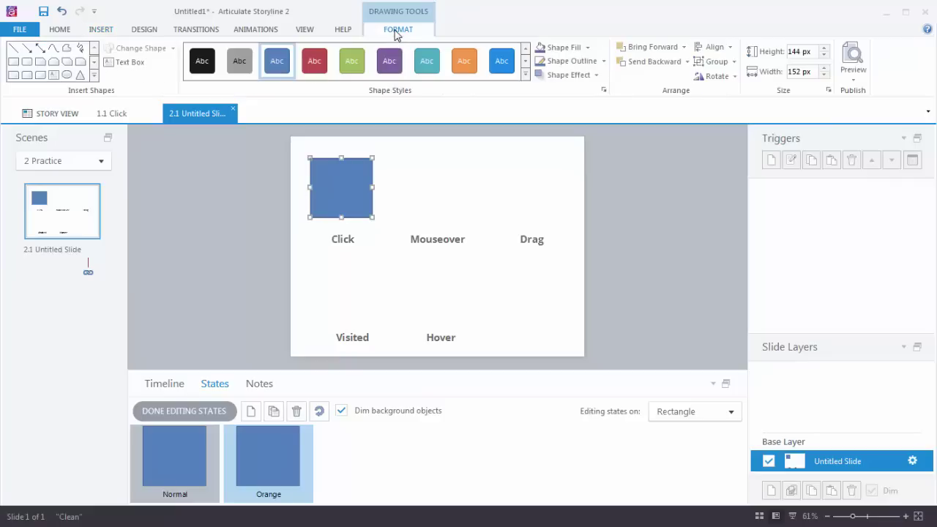
pyautogui.click(461, 66)
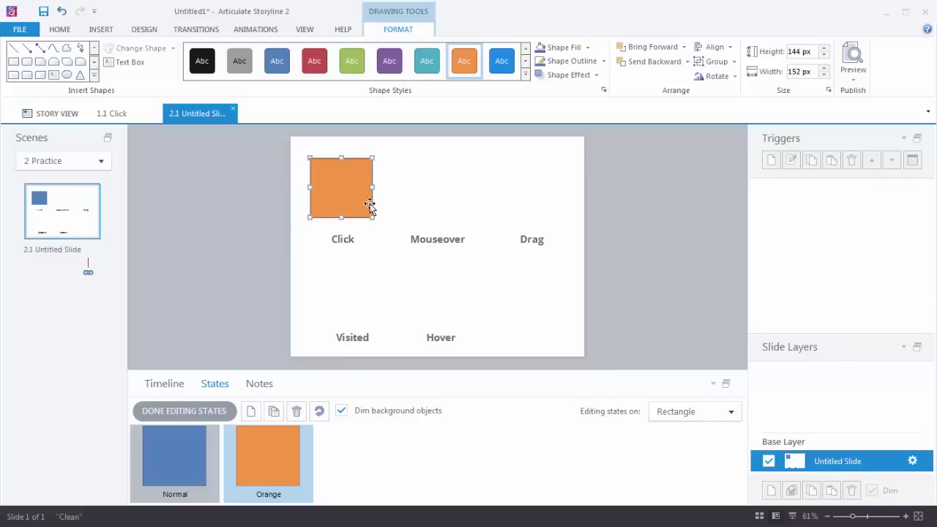
# - Draw an extra rectangle about 216 by 144 px beside the square in the Orange state and finish editing states
pyautogui.click(23, 73)
pyautogui.moveTo(382, 158); pyautogui.dragTo(470, 217)
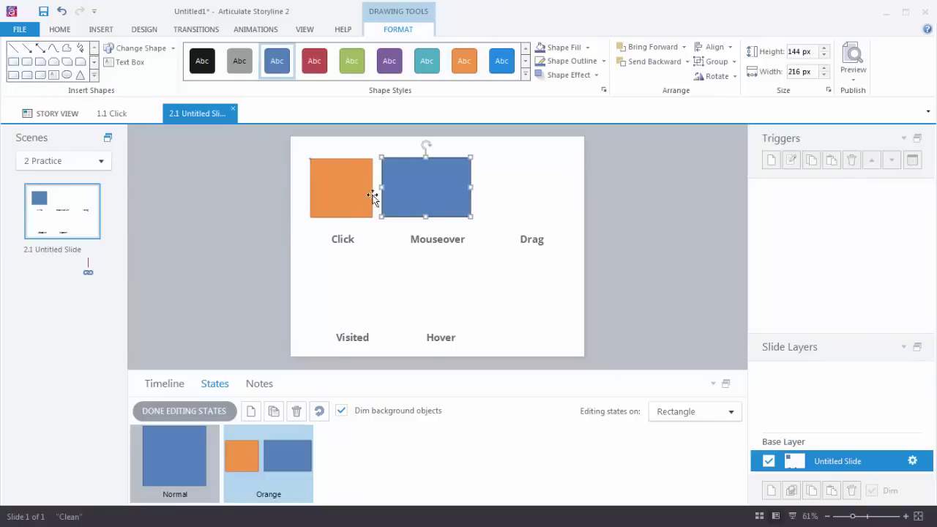
pyautogui.click(205, 412)
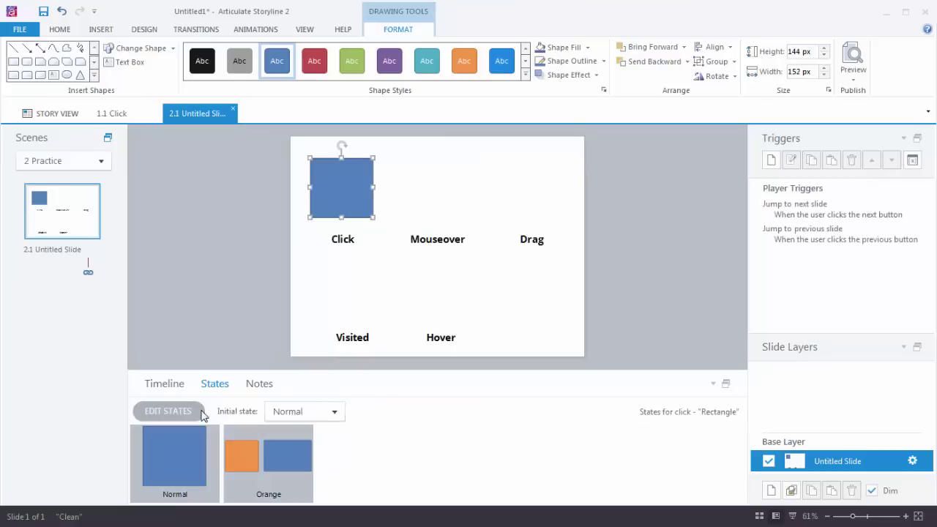
# - Compare the square's Normal and Orange states by switching between them on the slide
pyautogui.click(253, 465)
pyautogui.click(181, 466)
pyautogui.click(256, 473)
pyautogui.click(200, 466)
pyautogui.click(260, 469)
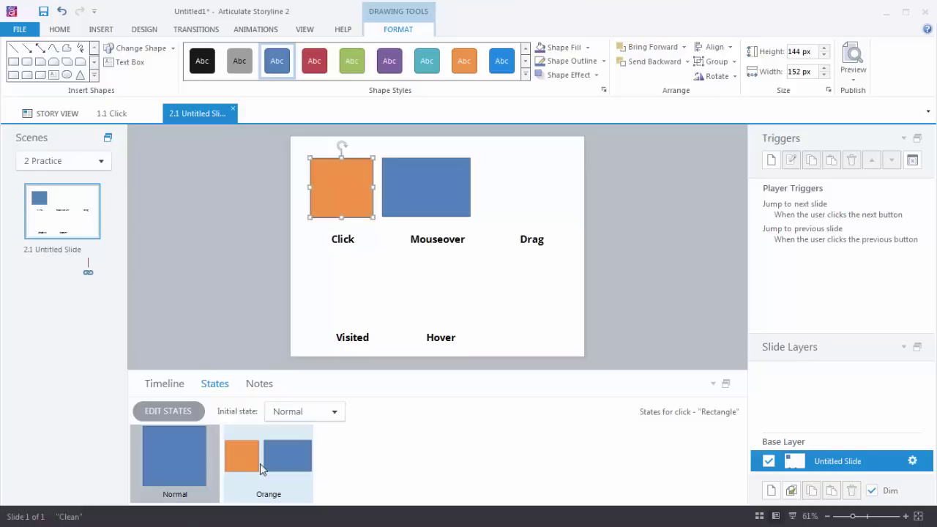
pyautogui.click(196, 465)
pyautogui.click(236, 466)
pyautogui.click(271, 457)
# - Delete the extra rectangle from the square's Orange state and finish editing states
pyautogui.doubleClick(270, 465)
pyautogui.click(426, 186)
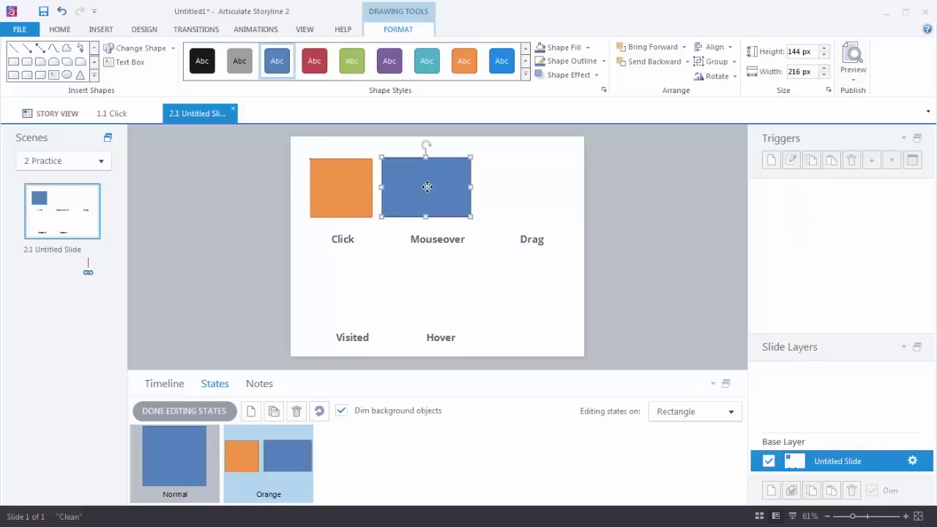
pyautogui.press('Delete')
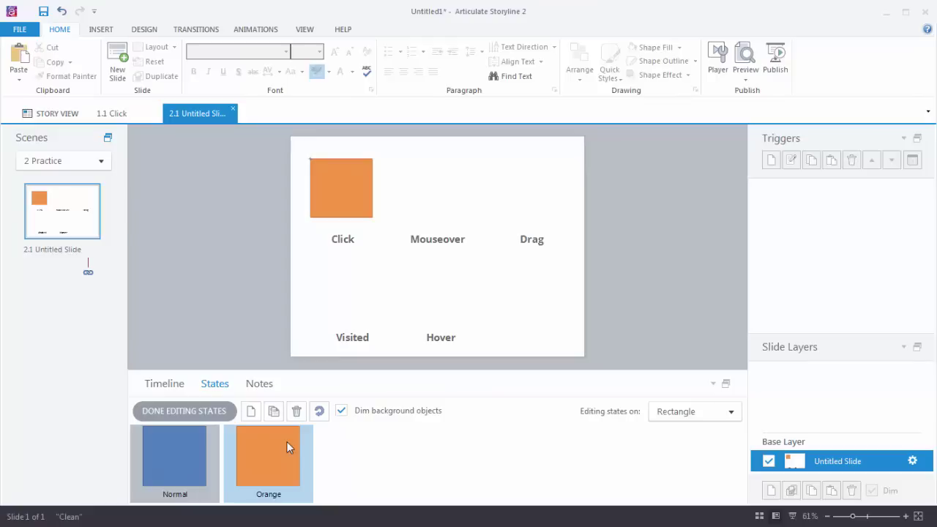
pyautogui.click(205, 413)
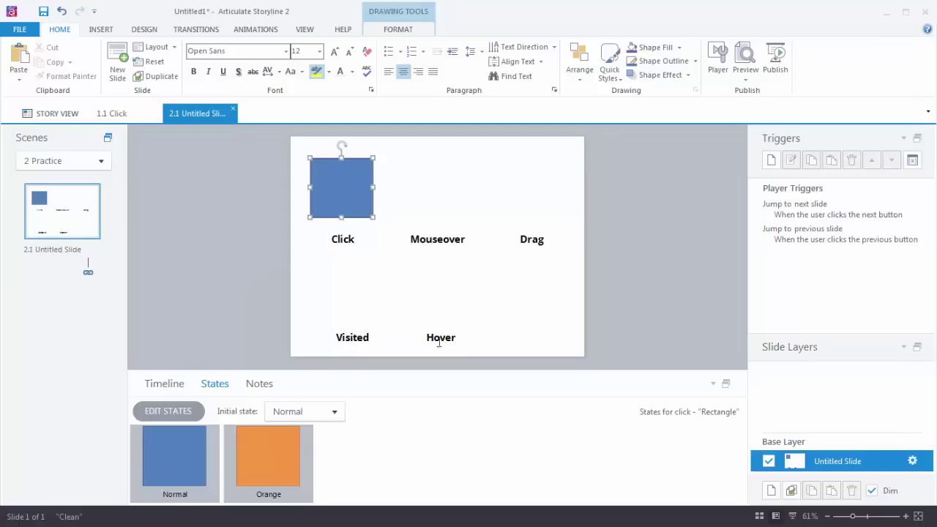
# - Add a trigger that changes the state of the click object to Orange when the user clicks it
pyautogui.click(771, 161)
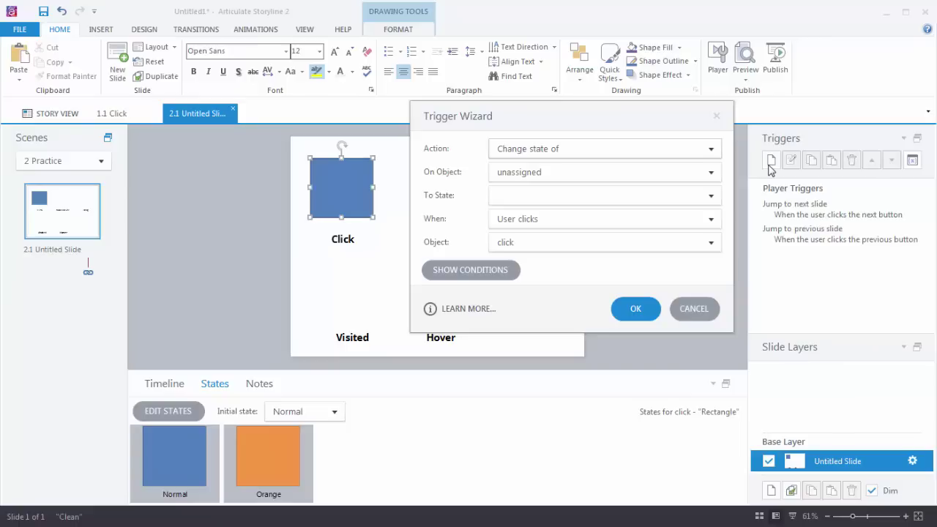
pyautogui.click(588, 151)
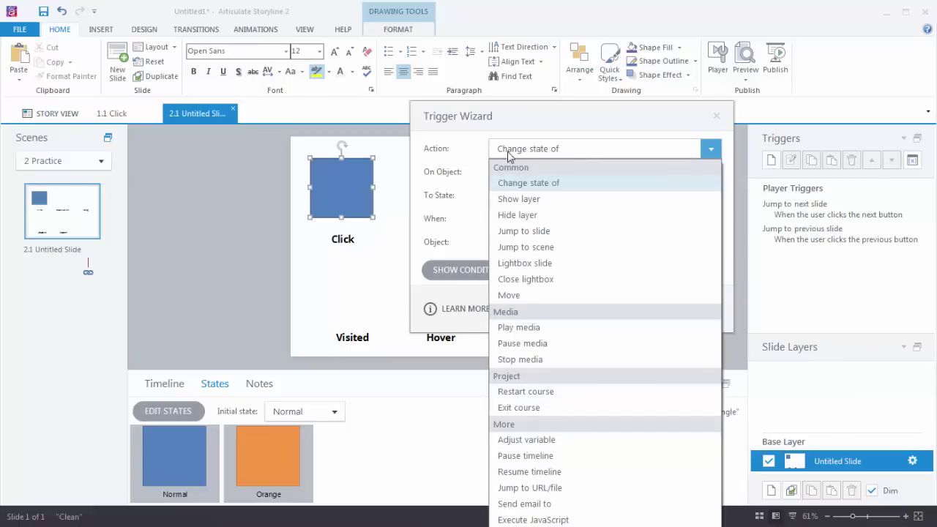
pyautogui.click(514, 183)
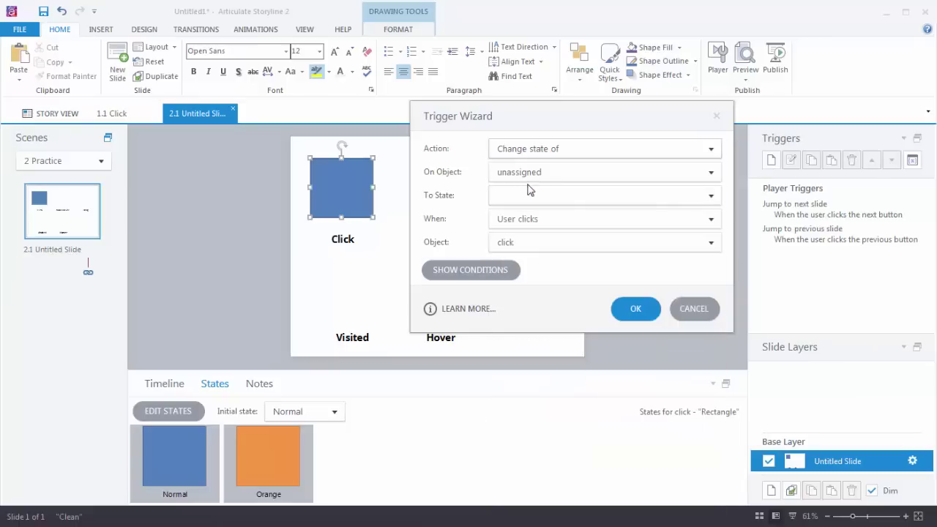
pyautogui.click(556, 152)
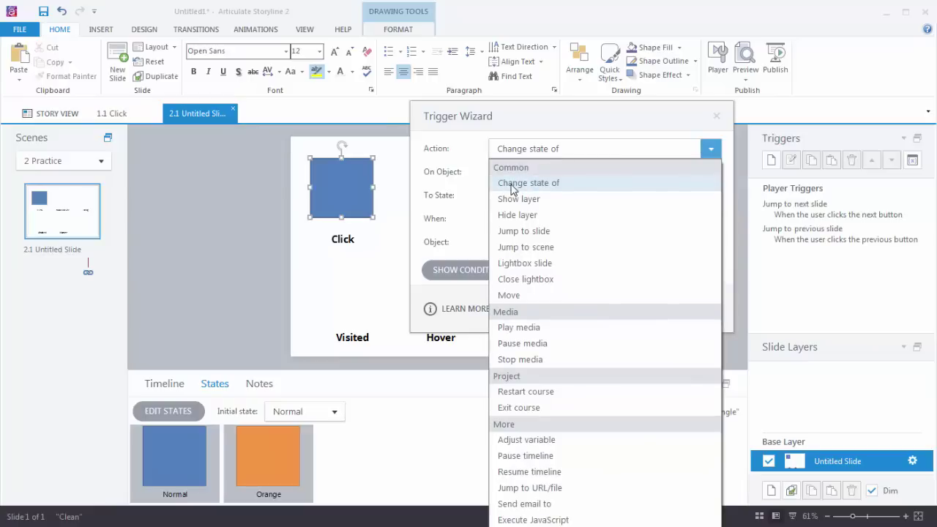
pyautogui.click(512, 187)
pyautogui.click(518, 175)
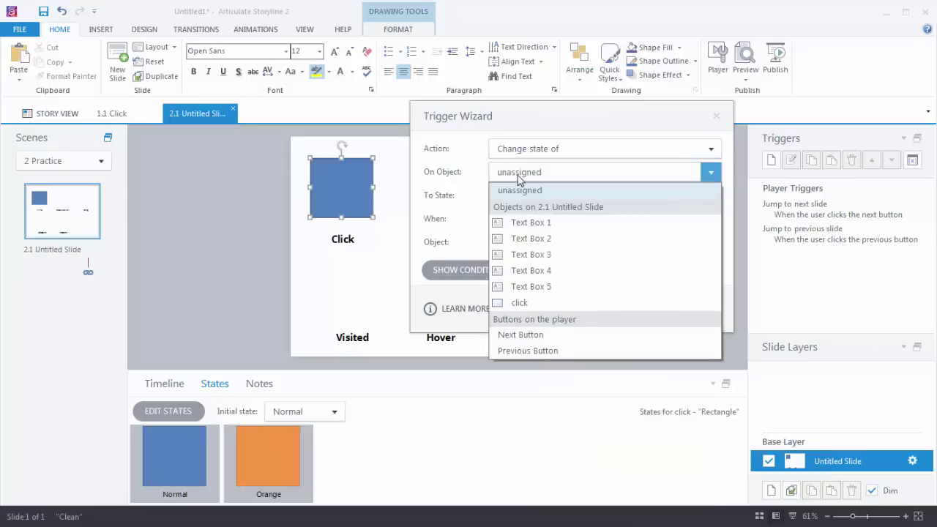
pyautogui.click(516, 303)
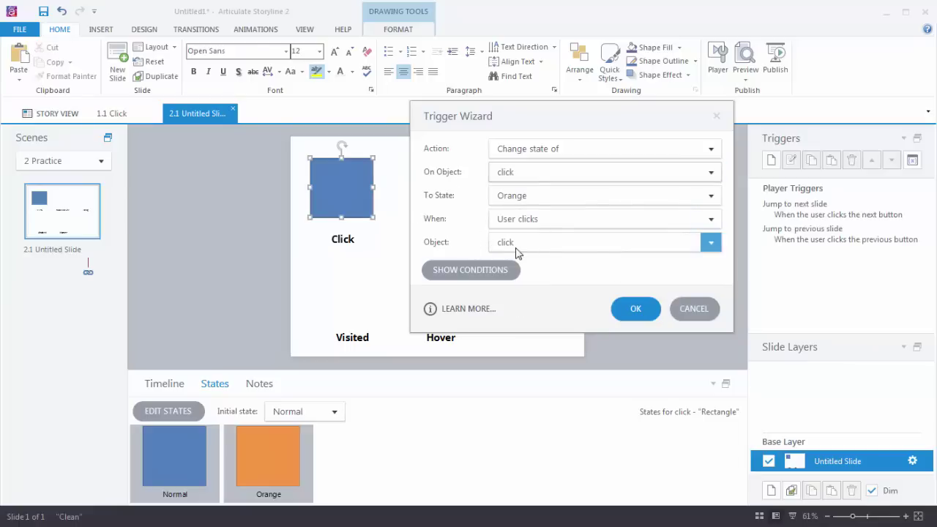
pyautogui.click(634, 310)
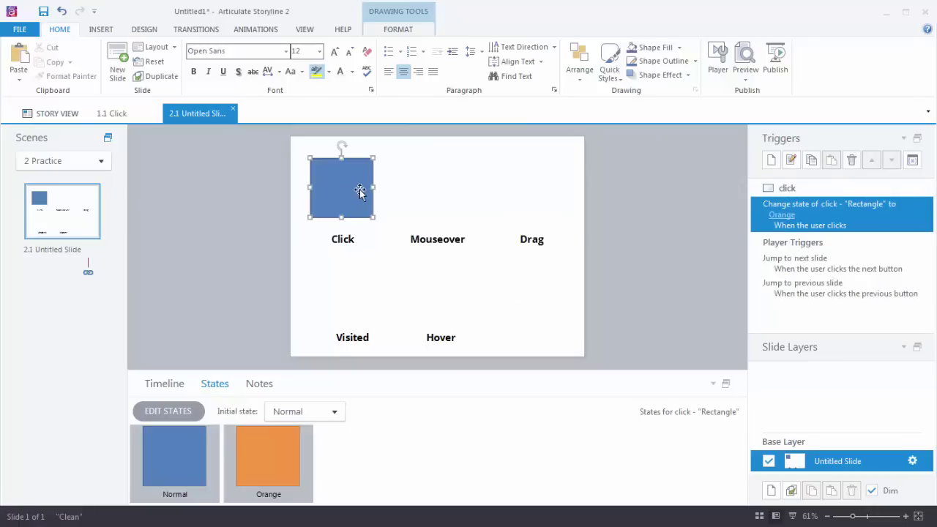
# - Preview this slide, test the square's click trigger, and close the preview
pyautogui.click(746, 79)
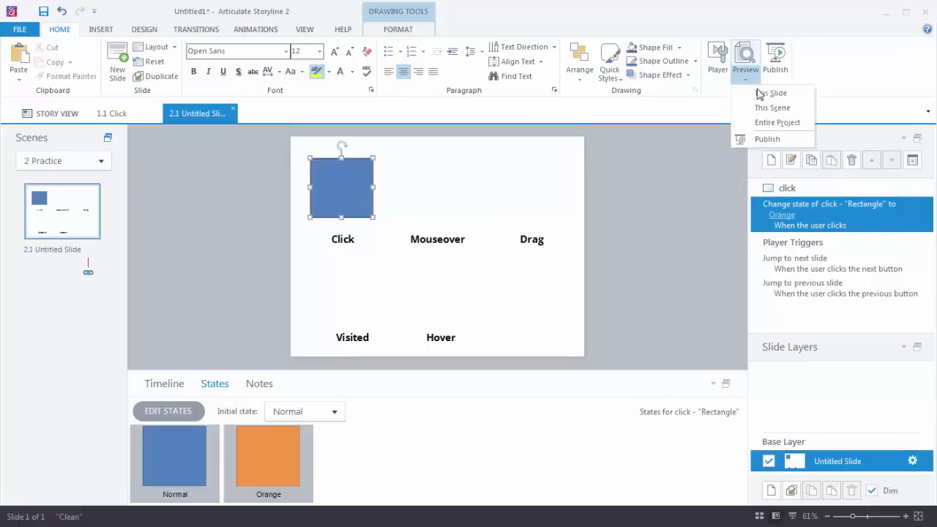
pyautogui.click(761, 94)
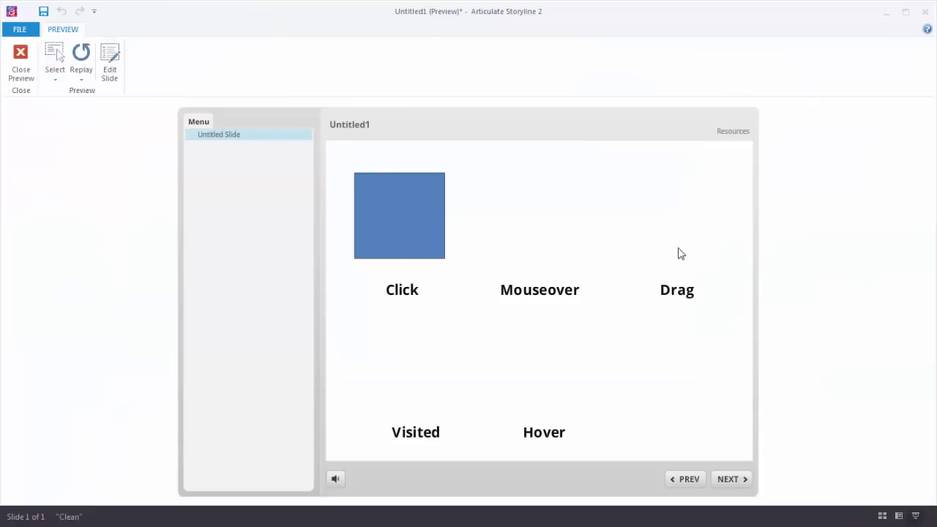
pyautogui.click(438, 212)
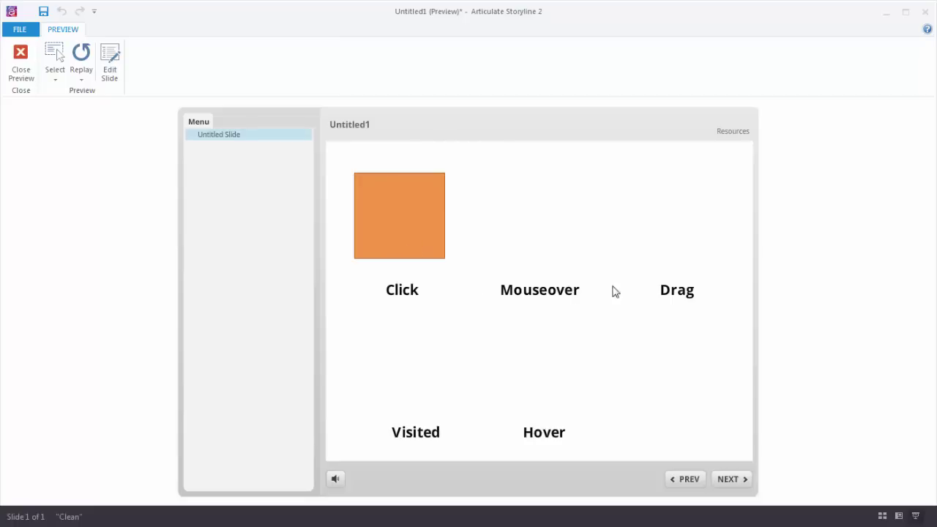
pyautogui.click(20, 64)
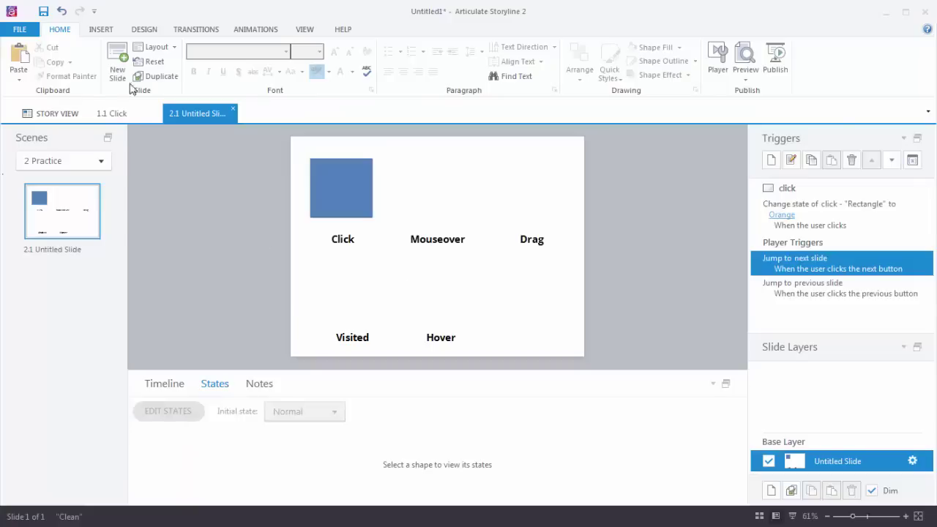
# - Draw a triangle shape above the Mouseover label
pyautogui.click(103, 31)
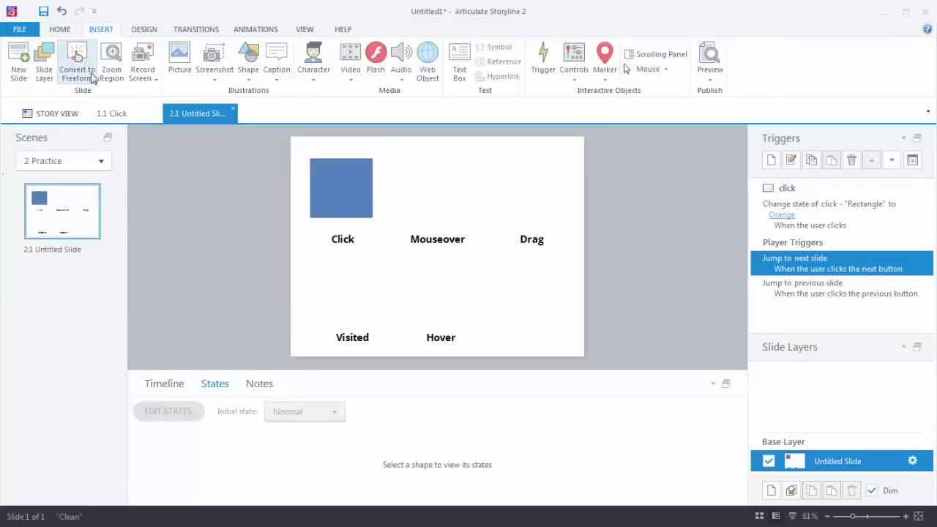
pyautogui.click(247, 81)
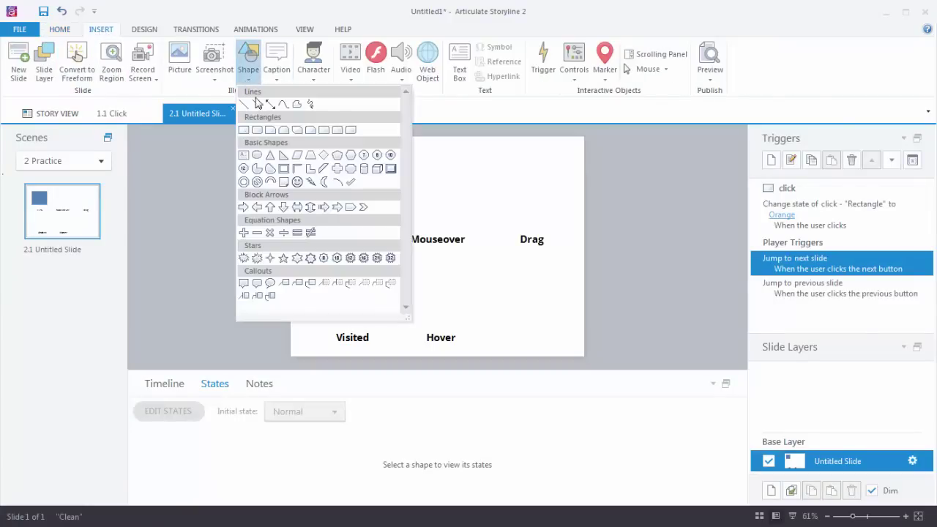
pyautogui.click(265, 151)
pyautogui.moveTo(411, 169); pyautogui.dragTo(468, 220)
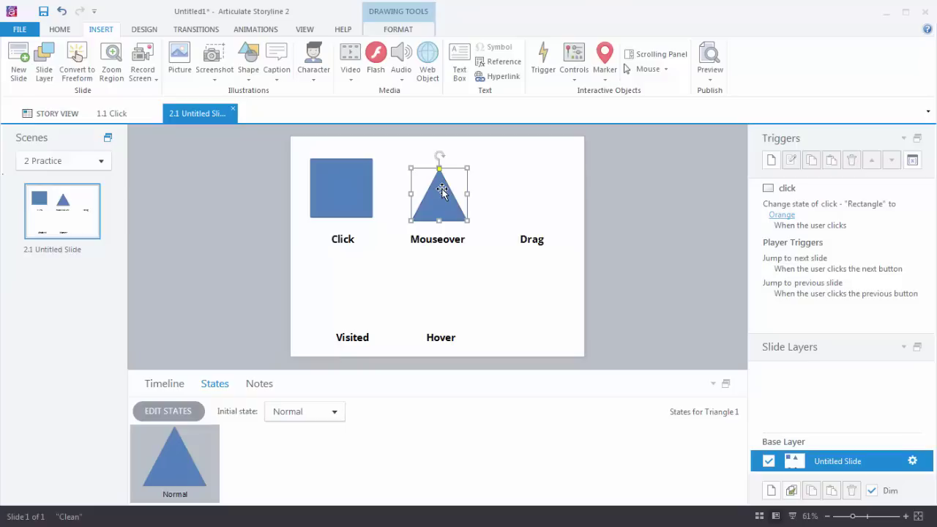
# - Copy the square's formatting and states onto the triangle above Mouseover with Format Painter
pyautogui.click(341, 185)
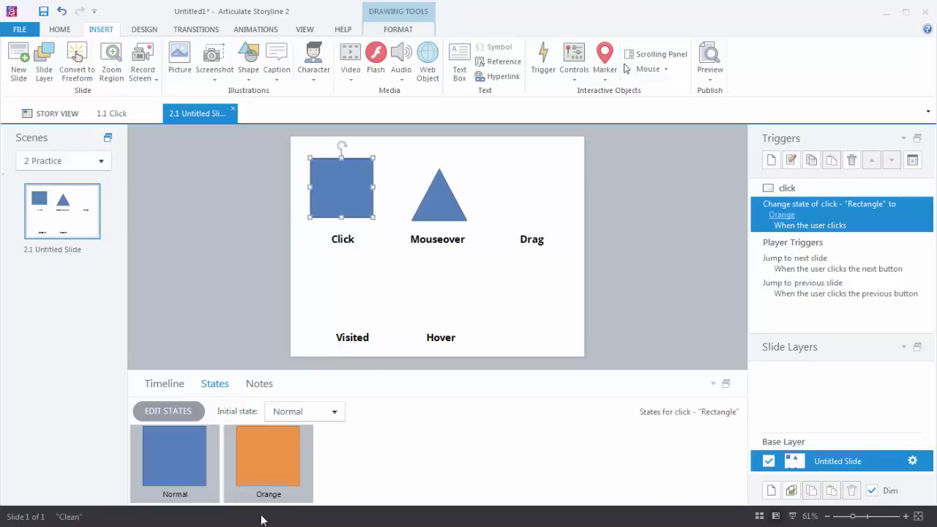
pyautogui.click(61, 31)
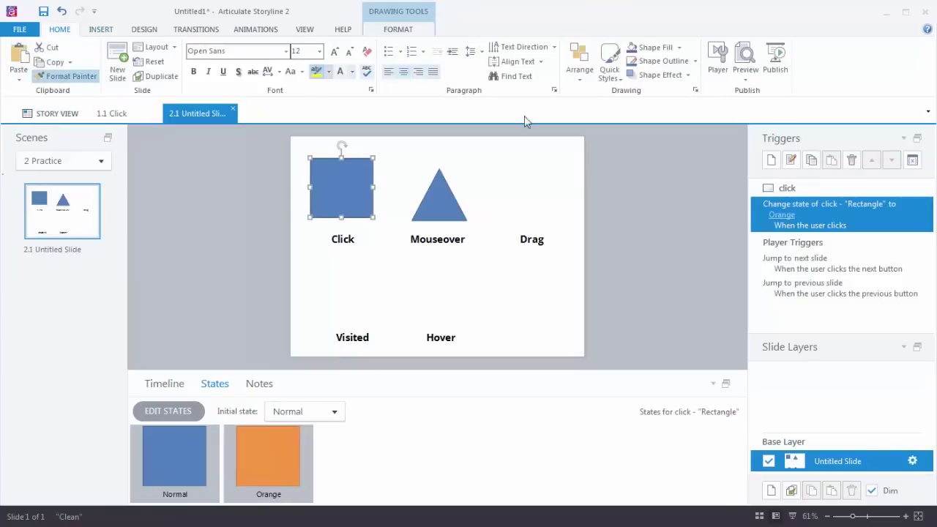
pyautogui.click(442, 216)
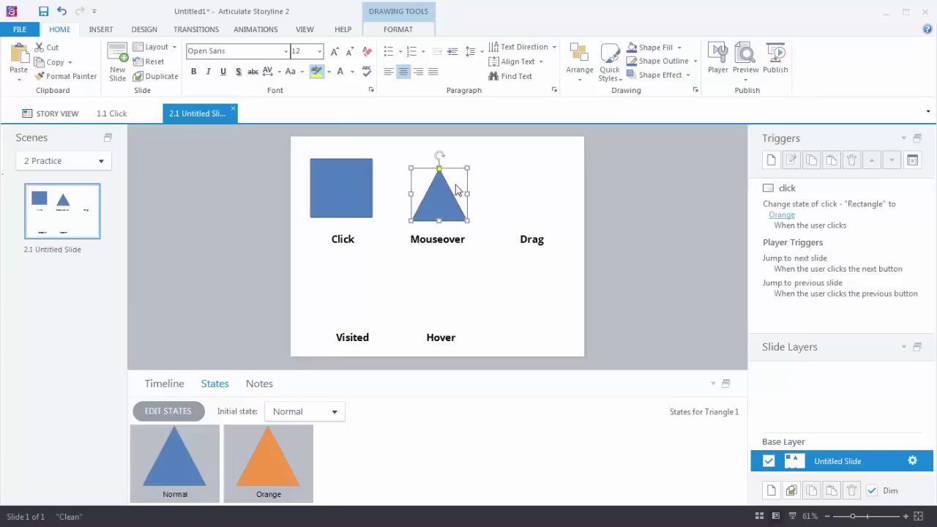
pyautogui.click(770, 164)
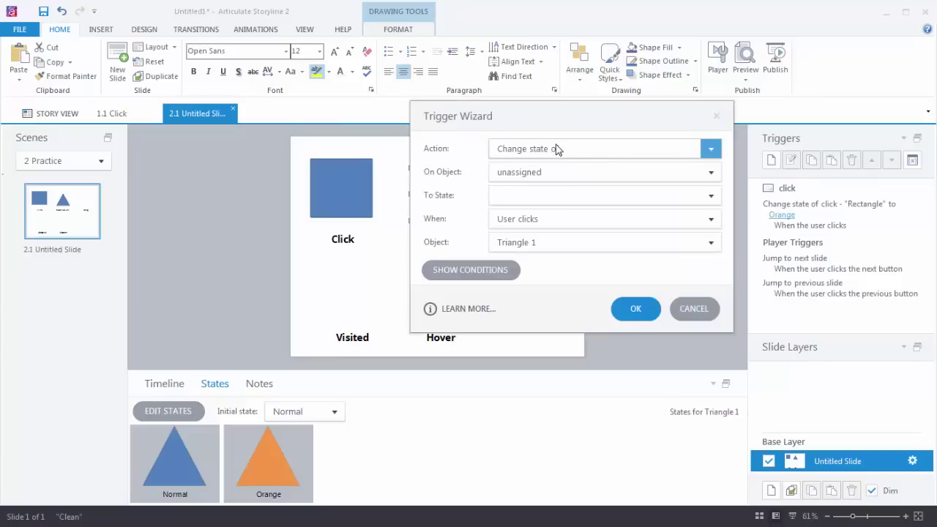
pyautogui.click(525, 175)
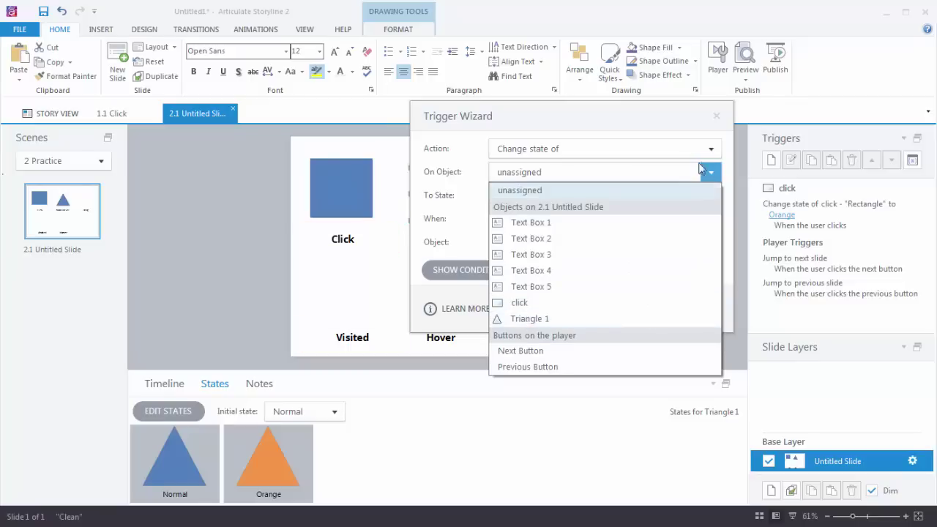
pyautogui.click(694, 126)
pyautogui.click(686, 319)
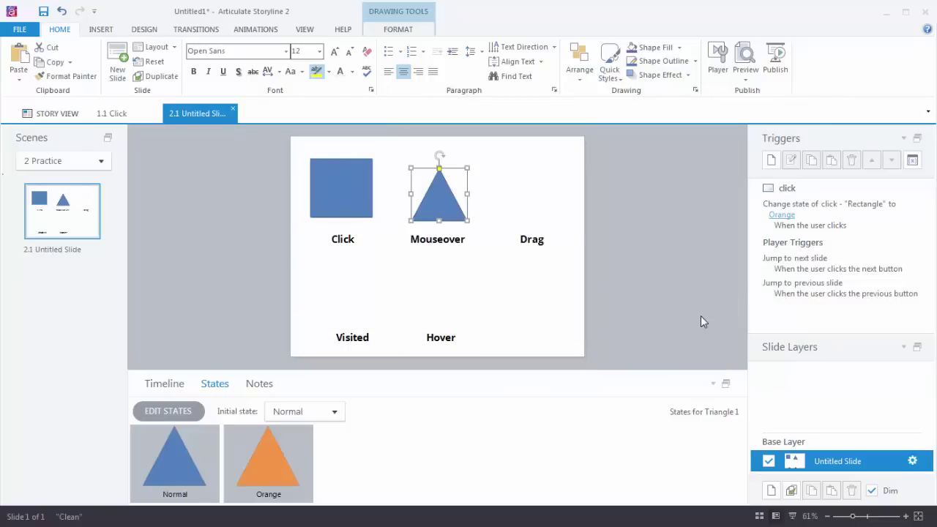
# - Rename the triangle as mouseover in the timeline
pyautogui.click(164, 383)
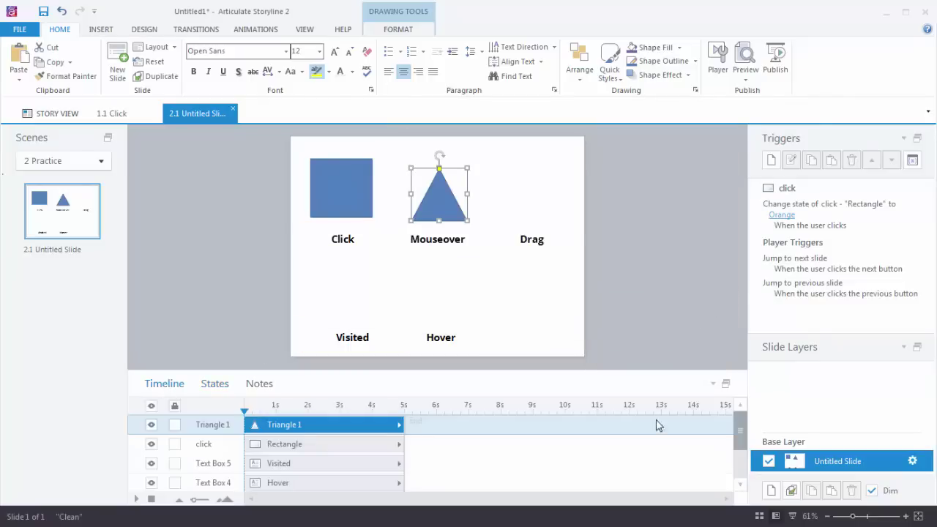
pyautogui.doubleClick(220, 425)
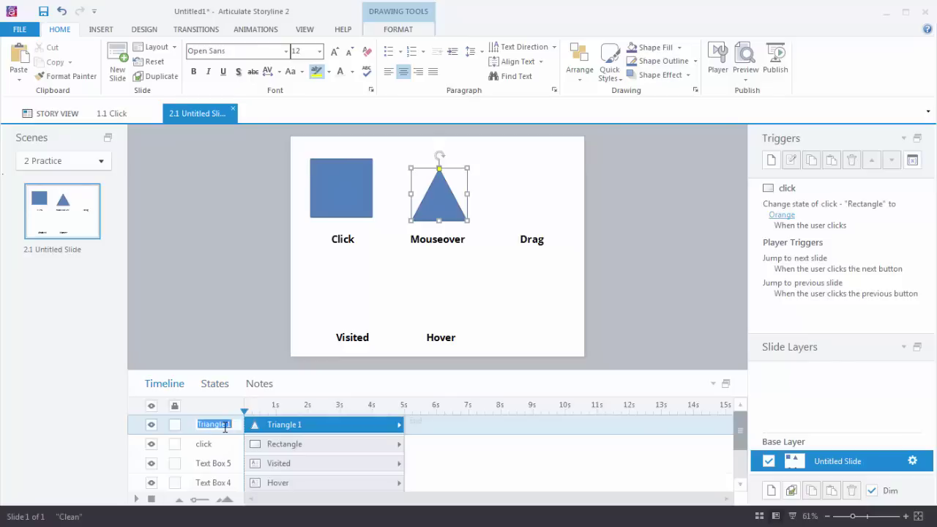
pyautogui.write('mouseover')
pyautogui.click(626, 323)
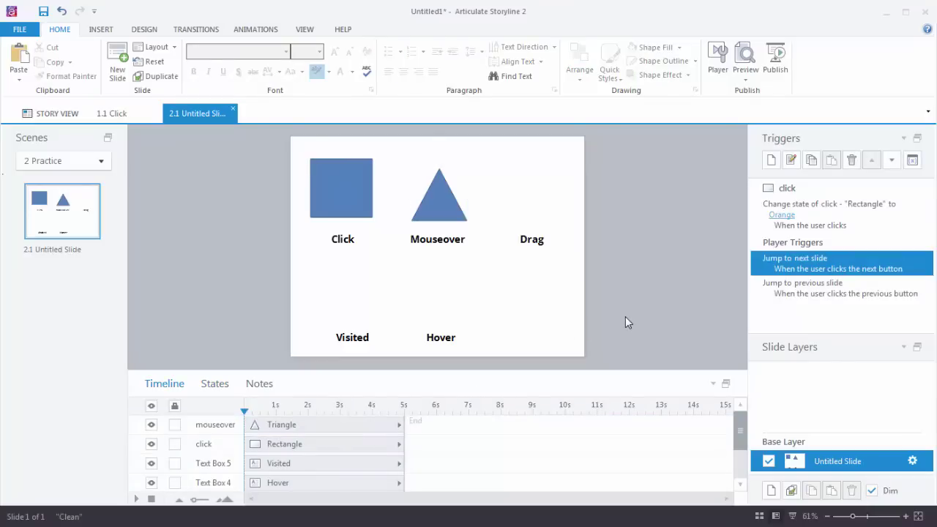
# - Add a trigger that changes the state of mouseover to Orange when the mouse hovers over it, restoring on mouse leave
pyautogui.click(771, 161)
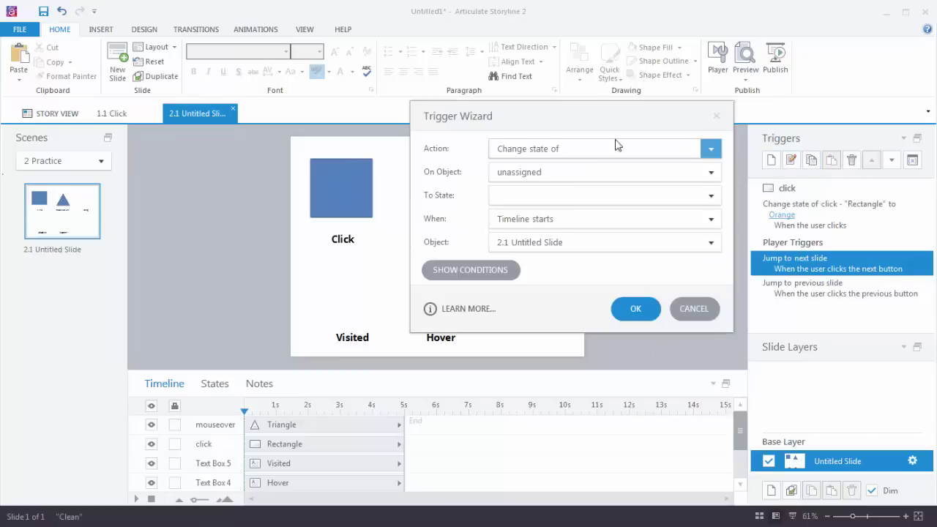
pyautogui.click(709, 172)
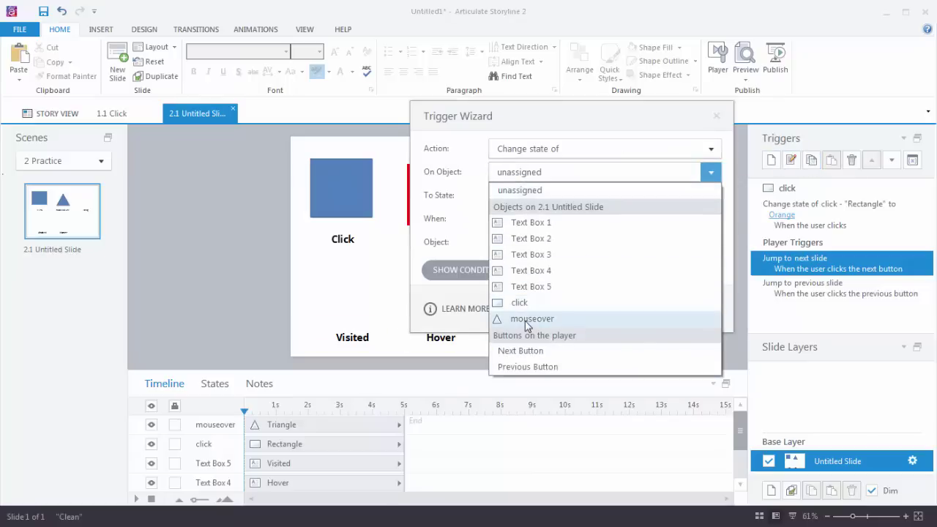
pyautogui.click(535, 321)
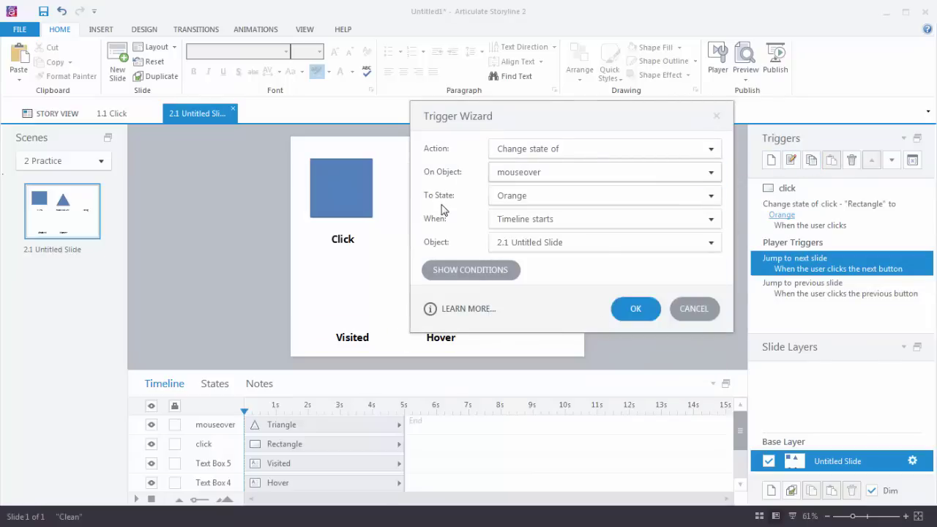
pyautogui.click(709, 219)
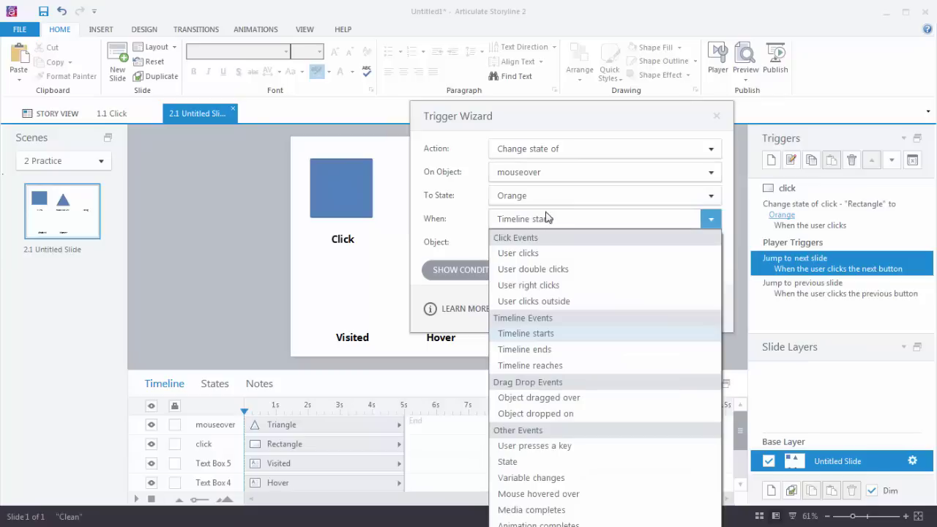
pyautogui.click(549, 495)
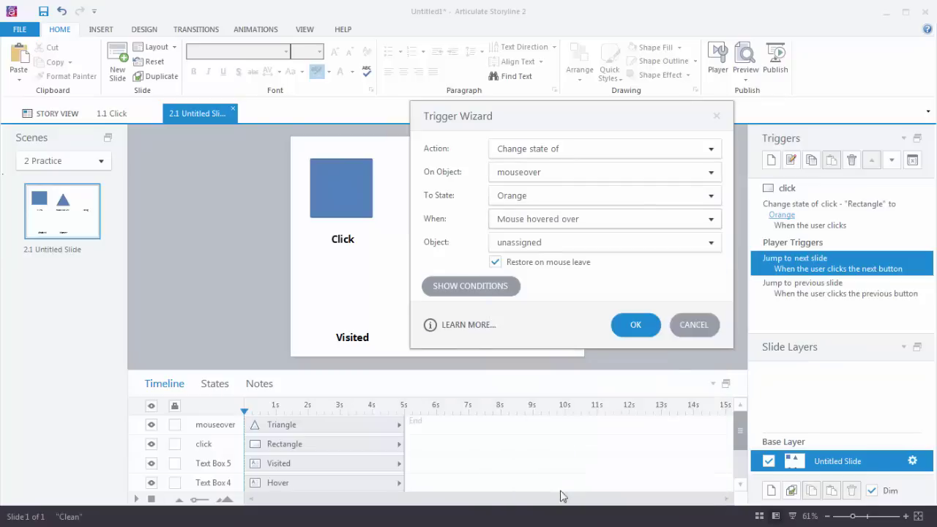
pyautogui.click(510, 248)
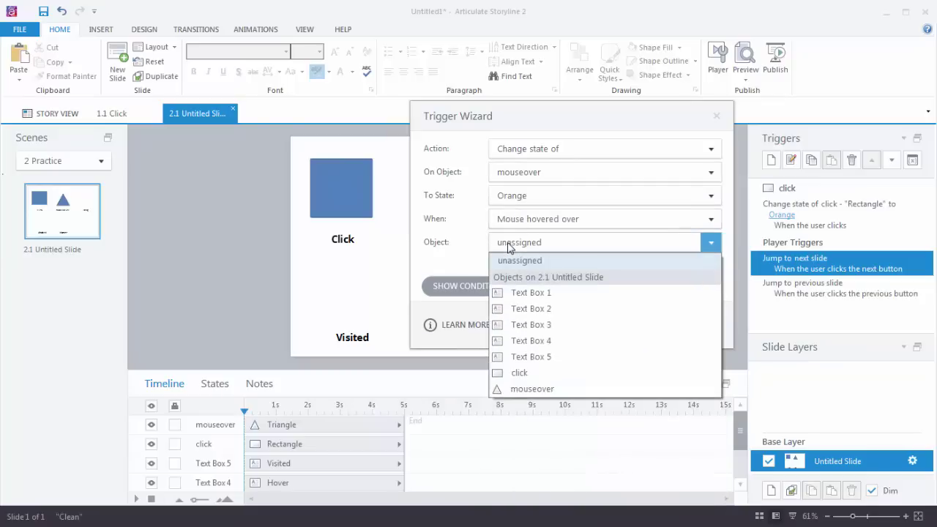
pyautogui.click(531, 390)
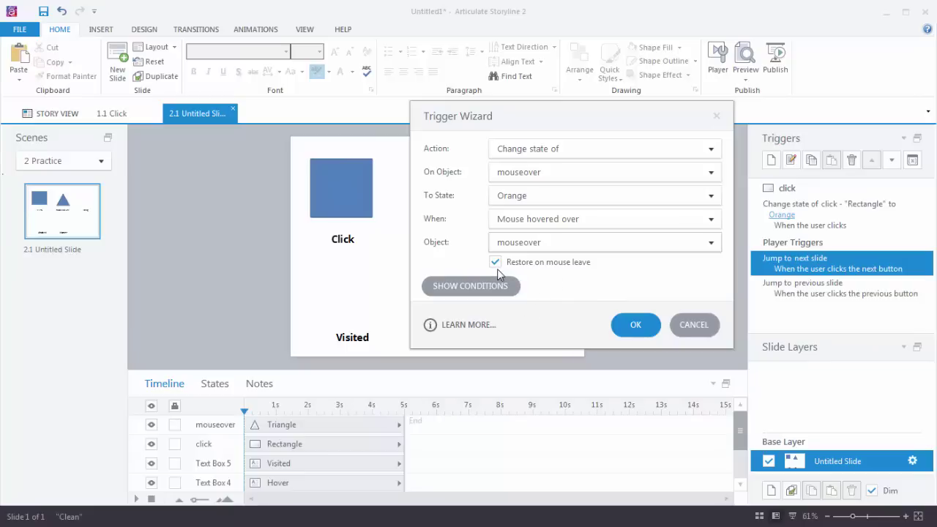
pyautogui.click(654, 325)
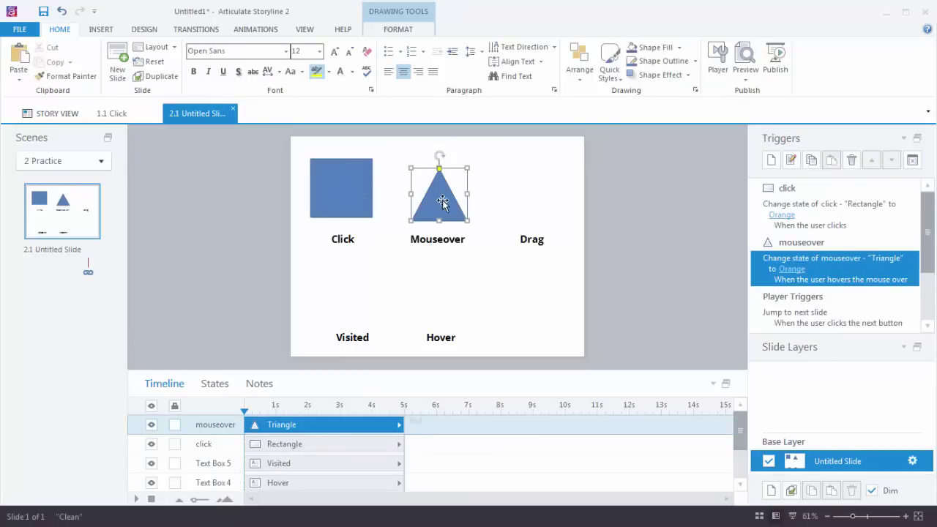
# - Preview this slide, test the square and triangle triggers, and close the preview
pyautogui.click(745, 73)
pyautogui.click(757, 93)
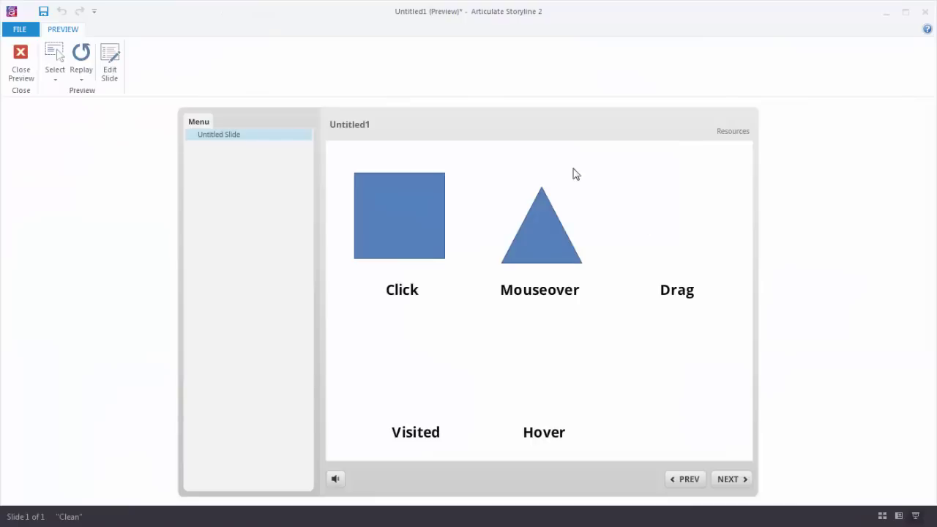
pyautogui.click(399, 224)
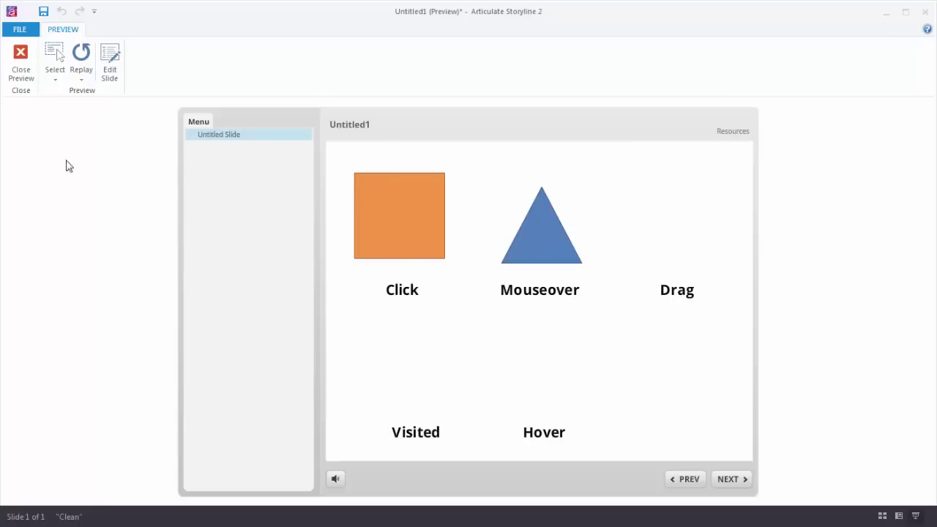
pyautogui.click(21, 59)
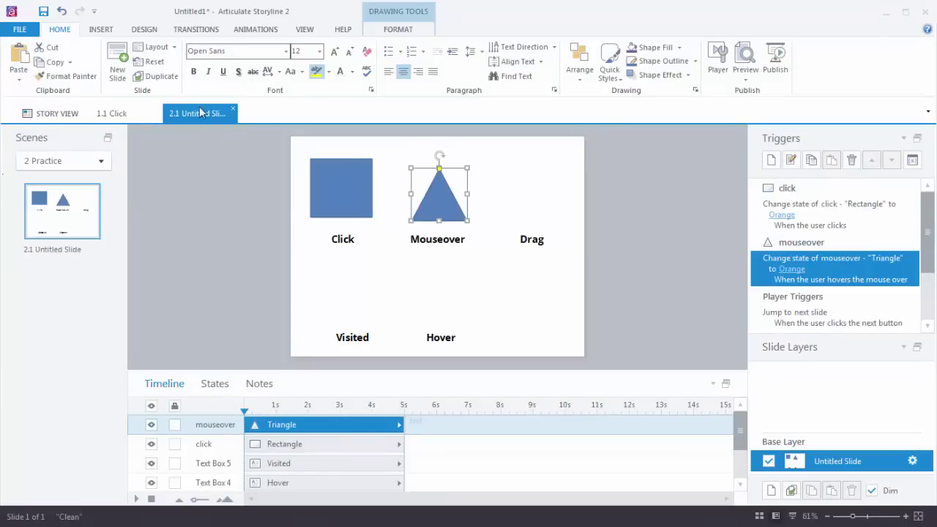
# - Draw a circle above the Drag label and copy the triangle's formatting and states onto it with Format Painter
pyautogui.click(101, 29)
pyautogui.moveTo(502, 168); pyautogui.dragTo(559, 221)
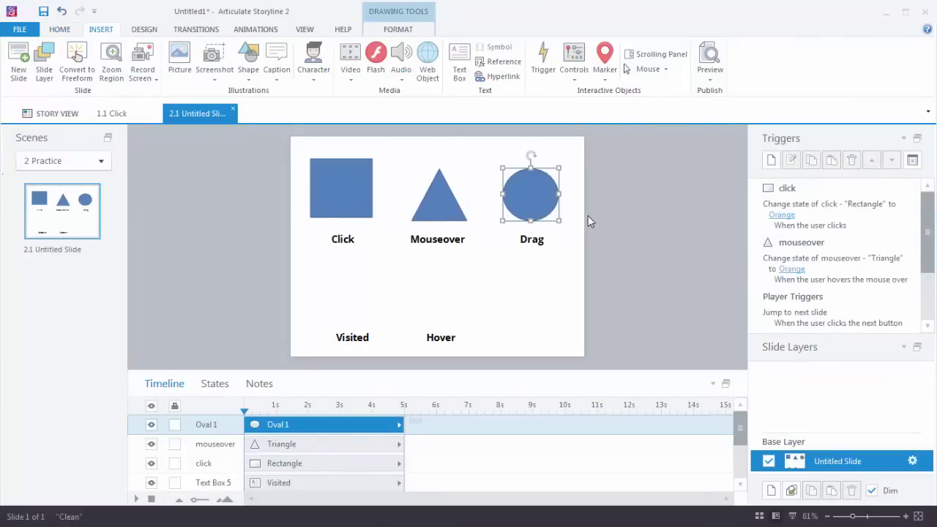
pyautogui.click(437, 200)
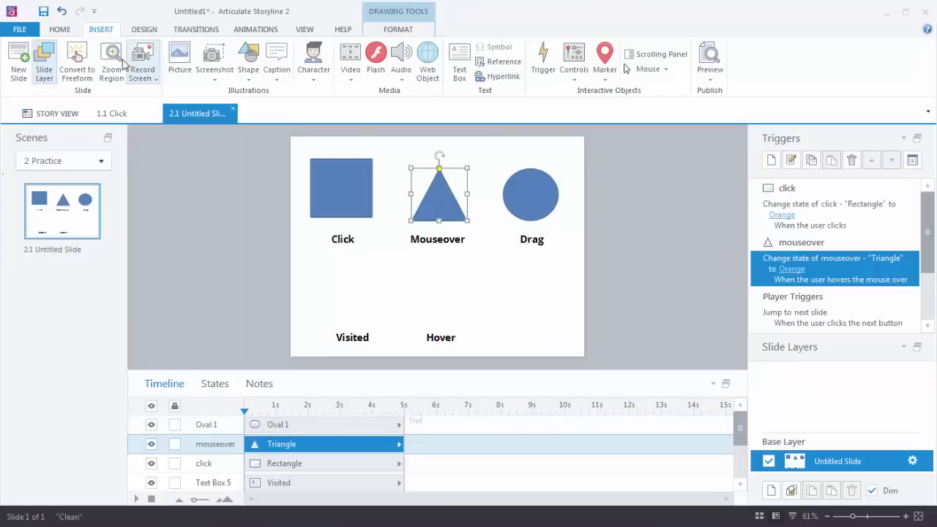
pyautogui.click(61, 29)
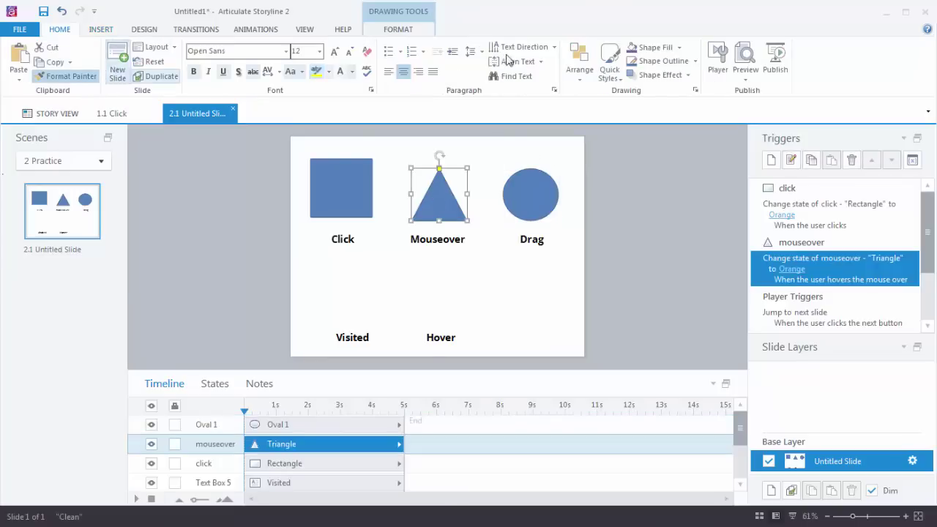
pyautogui.click(535, 197)
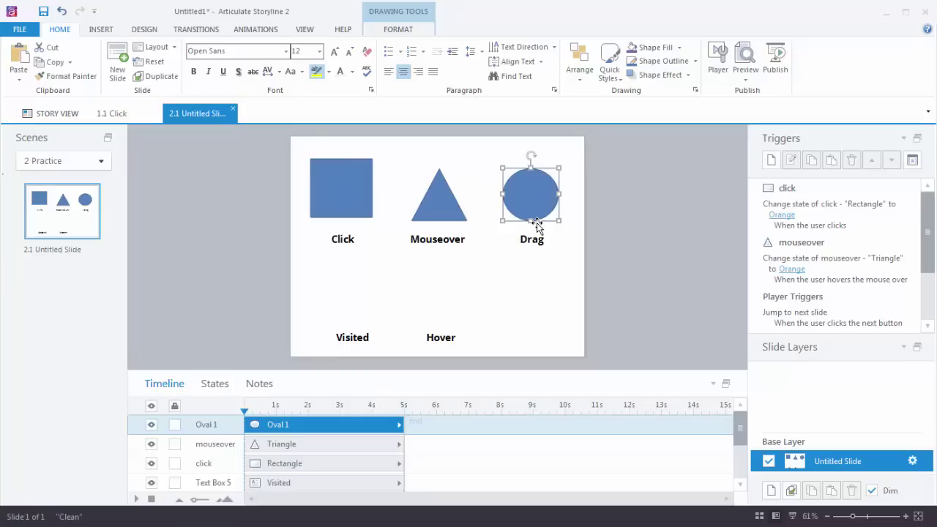
# - Draw a rectangle about 184 px wide and 160 px high below the Drag label
pyautogui.click(102, 31)
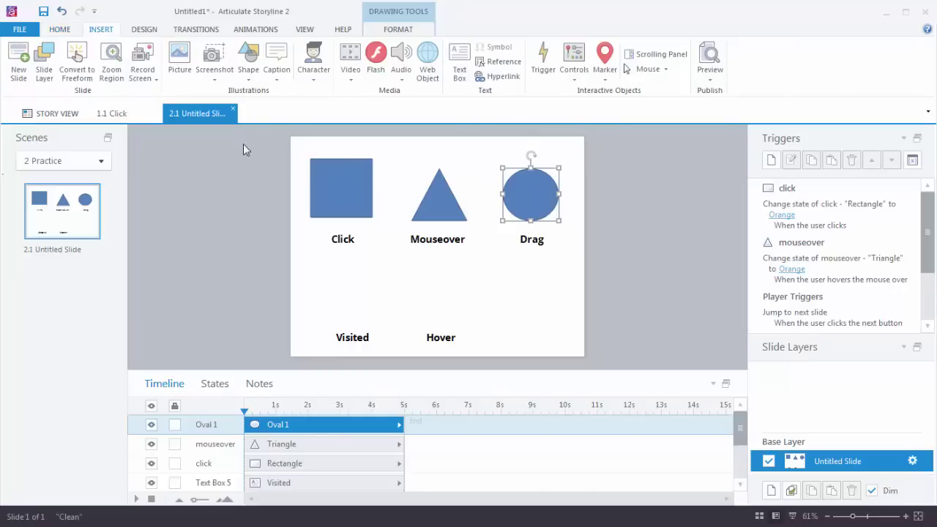
pyautogui.click(249, 77)
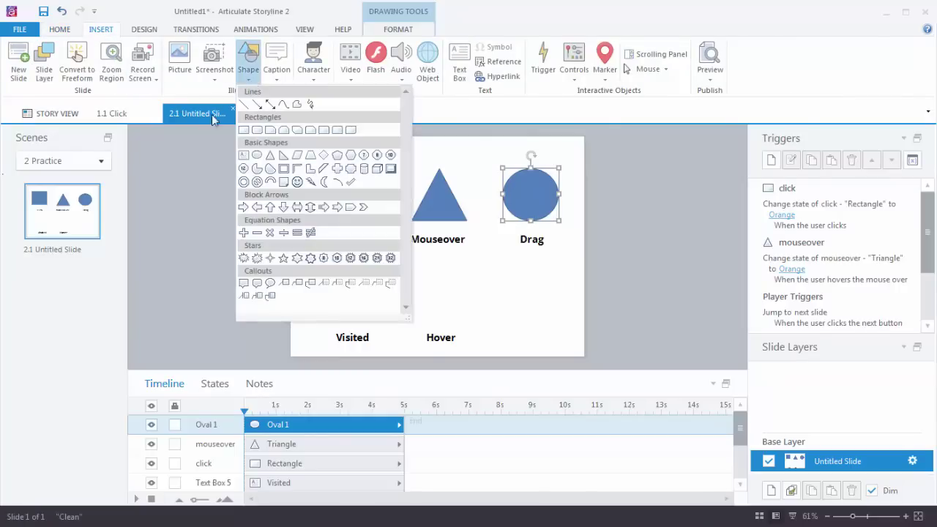
pyautogui.click(244, 137)
pyautogui.moveTo(494, 158)
pyautogui.mouseDown()
pyautogui.moveTo(568, 224)
pyautogui.moveTo(548, 242)
pyautogui.moveTo(544, 305)
pyautogui.mouseUp()
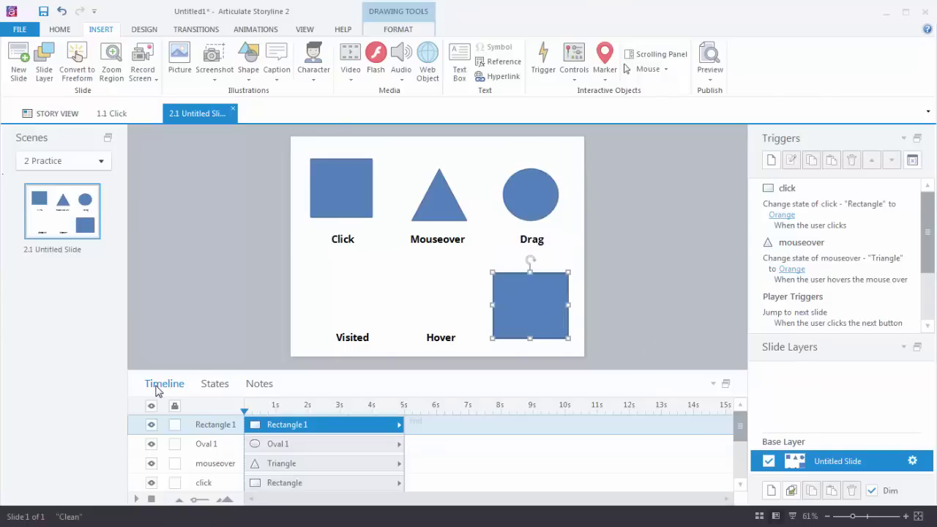
# - Rename the new rectangle as target and the circle as drag in the timeline
pyautogui.doubleClick(236, 425)
pyautogui.write('target')
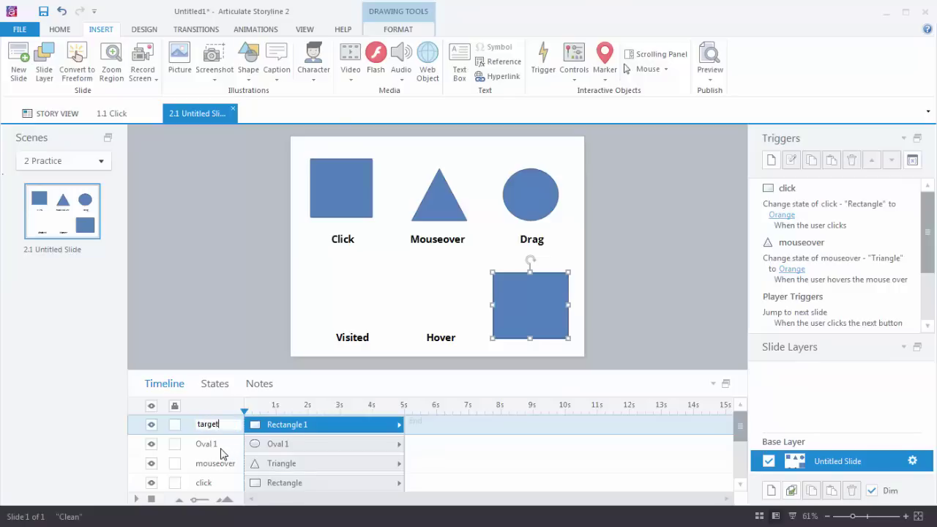
pyautogui.click(220, 447)
pyautogui.doubleClick(221, 446)
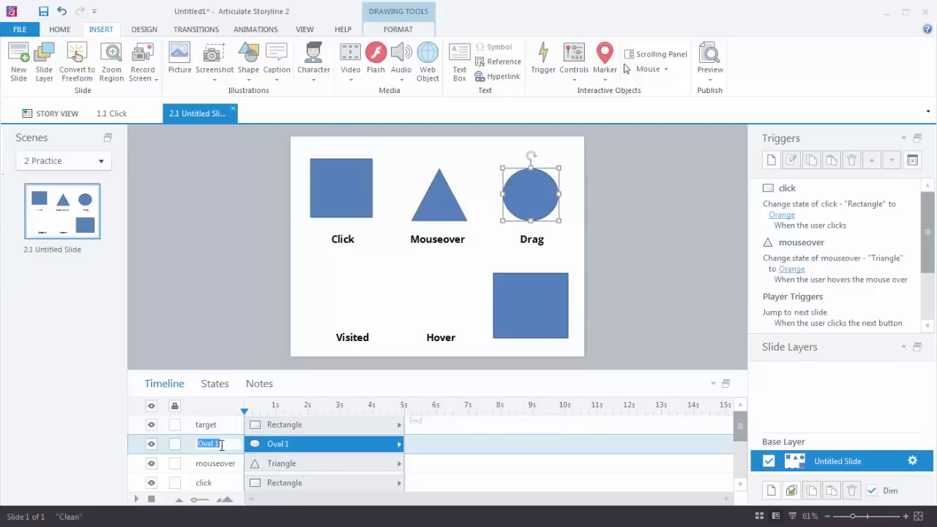
pyautogui.write('drag')
pyautogui.click(224, 336)
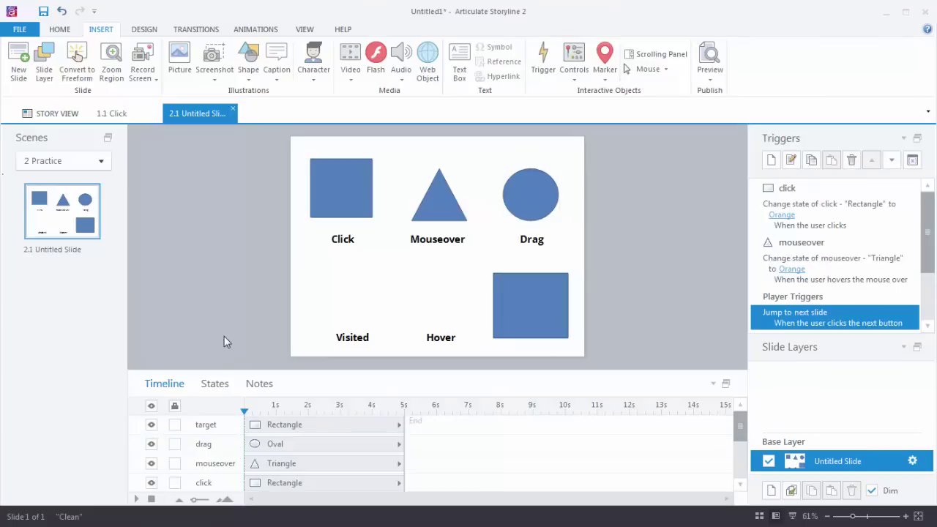
# - Apply the solid gray shape style to the target rectangle
pyautogui.click(517, 303)
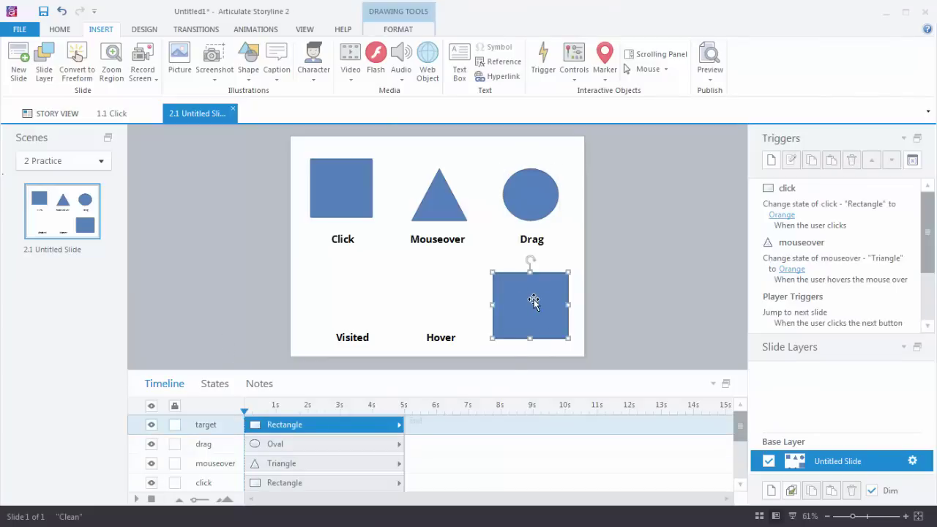
pyautogui.click(400, 29)
pyautogui.click(248, 61)
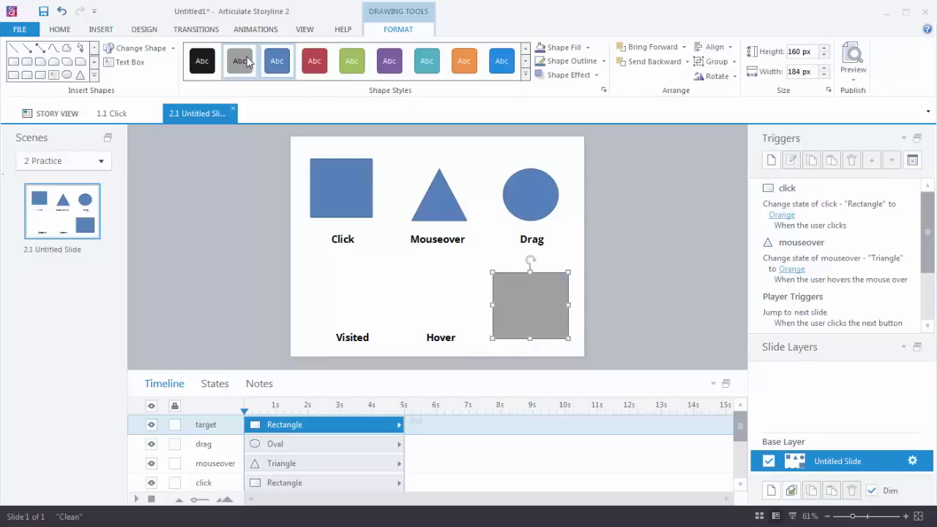
pyautogui.click(607, 277)
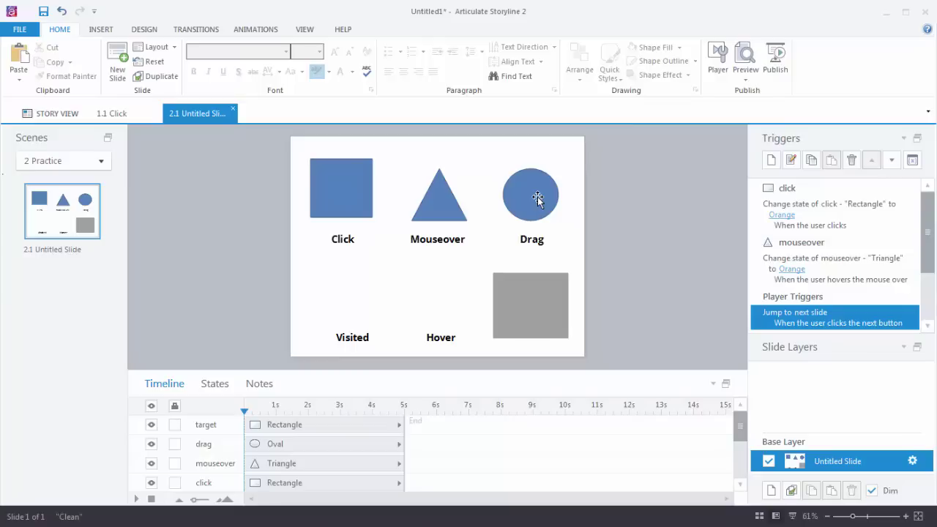
# - Add a trigger that changes the state of drag to Orange when the drag object is dropped on target
pyautogui.click(769, 161)
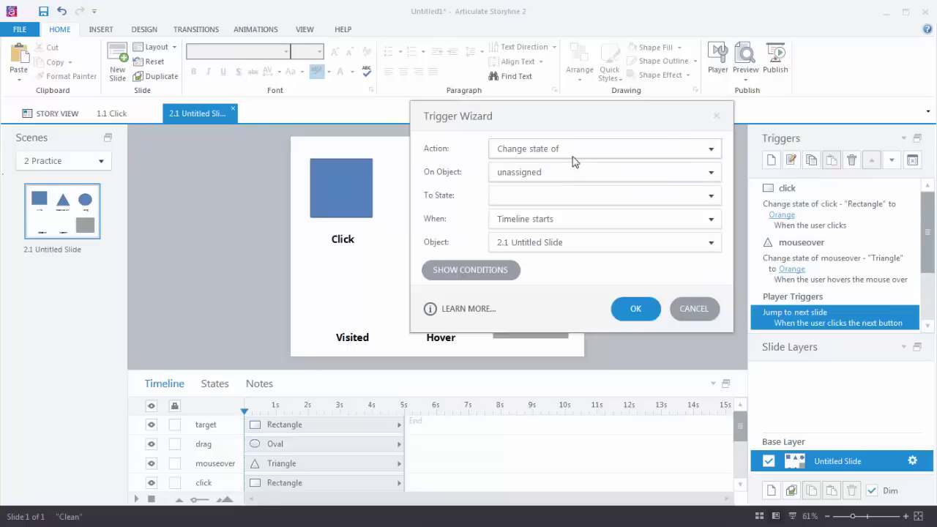
pyautogui.click(540, 173)
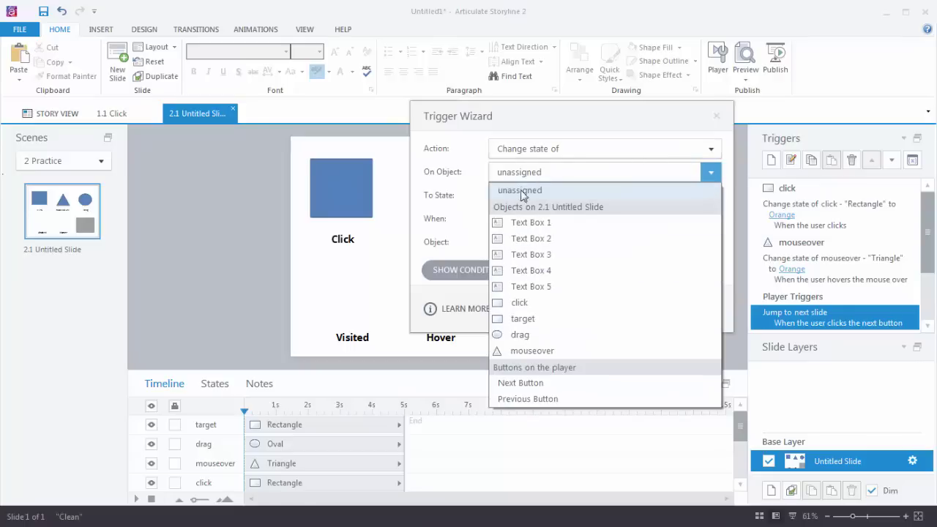
pyautogui.click(518, 335)
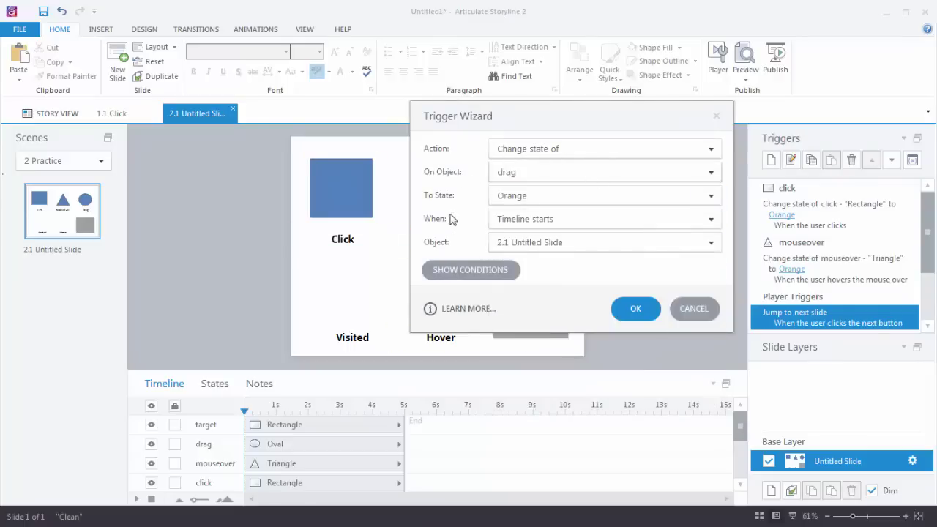
pyautogui.click(629, 224)
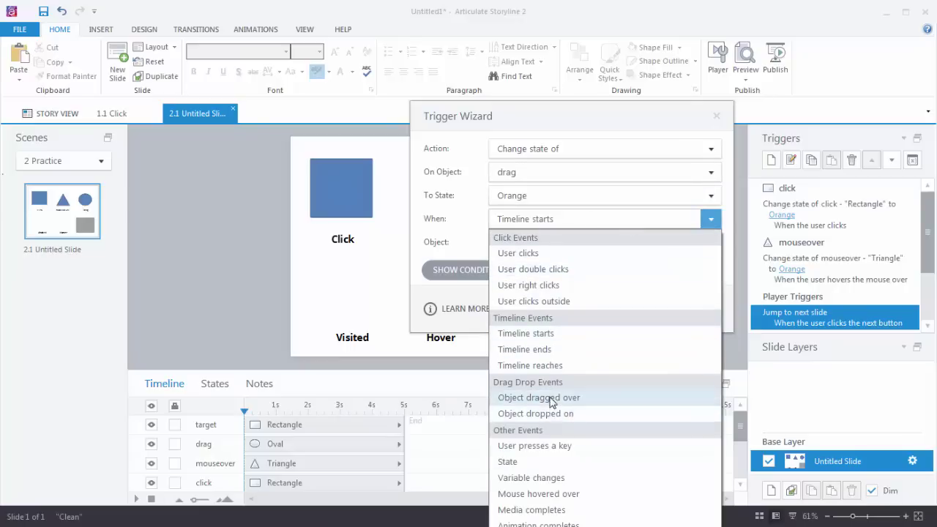
pyautogui.click(534, 413)
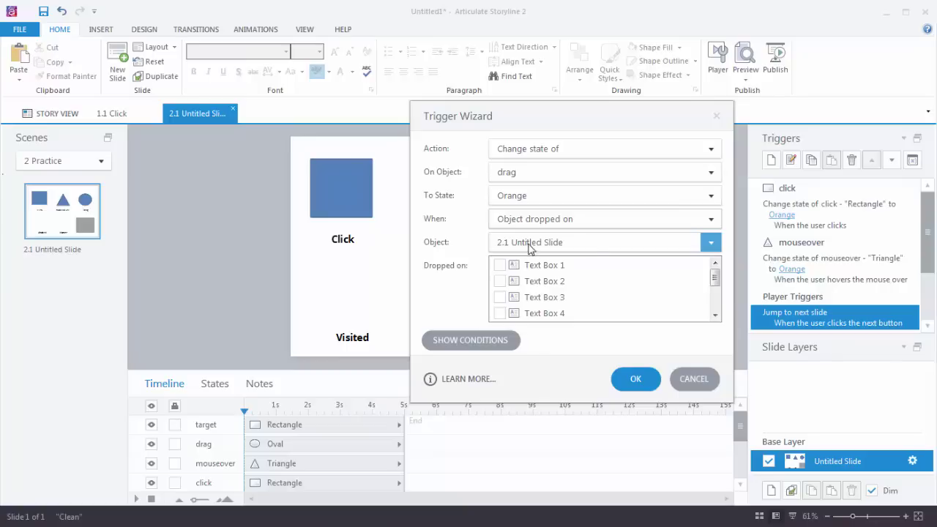
pyautogui.click(691, 250)
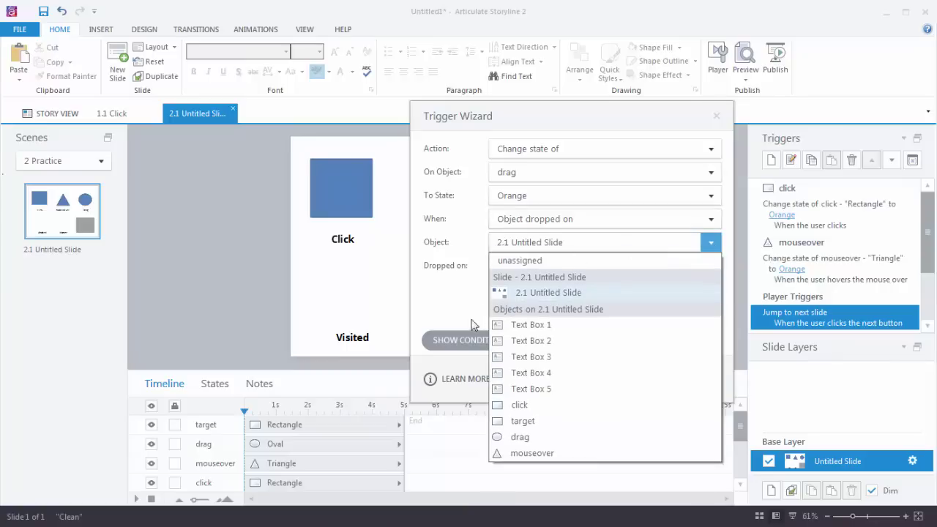
pyautogui.click(520, 439)
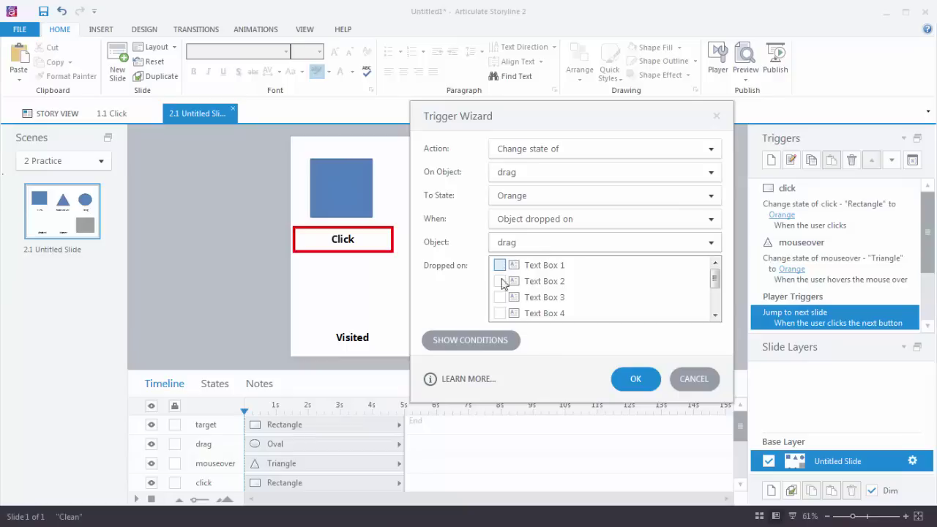
pyautogui.moveTo(715, 279); pyautogui.dragTo(715, 304)
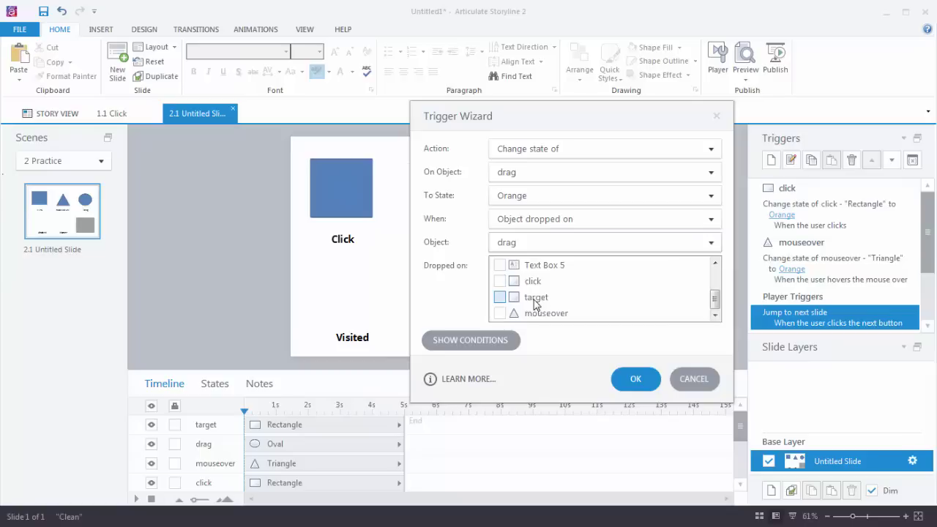
pyautogui.click(500, 297)
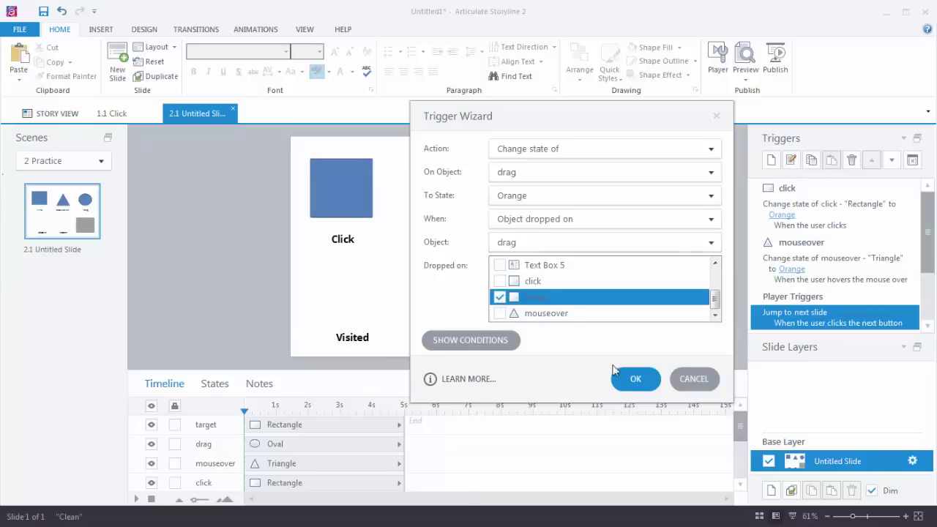
pyautogui.click(637, 380)
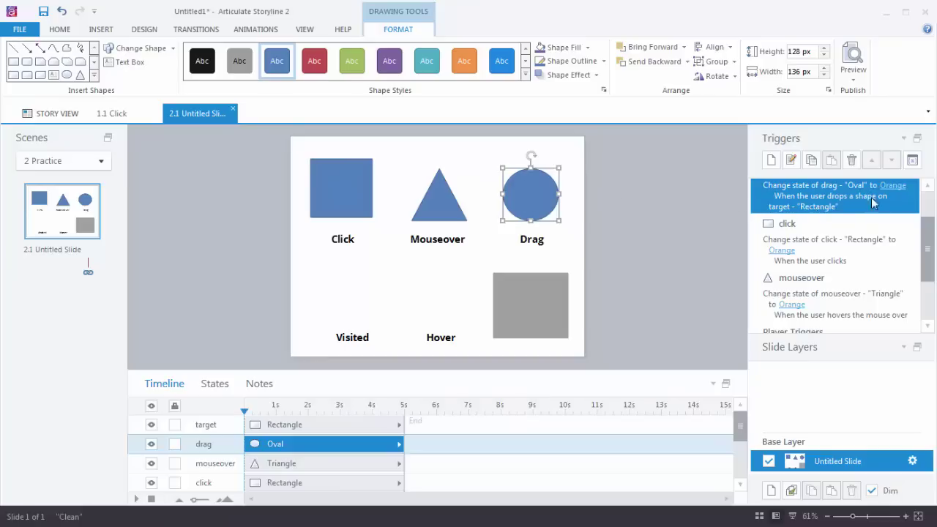
# - Preview this slide, test the Click rectangle and the drop of the circle onto the gray target, and close the preview
pyautogui.click(855, 77)
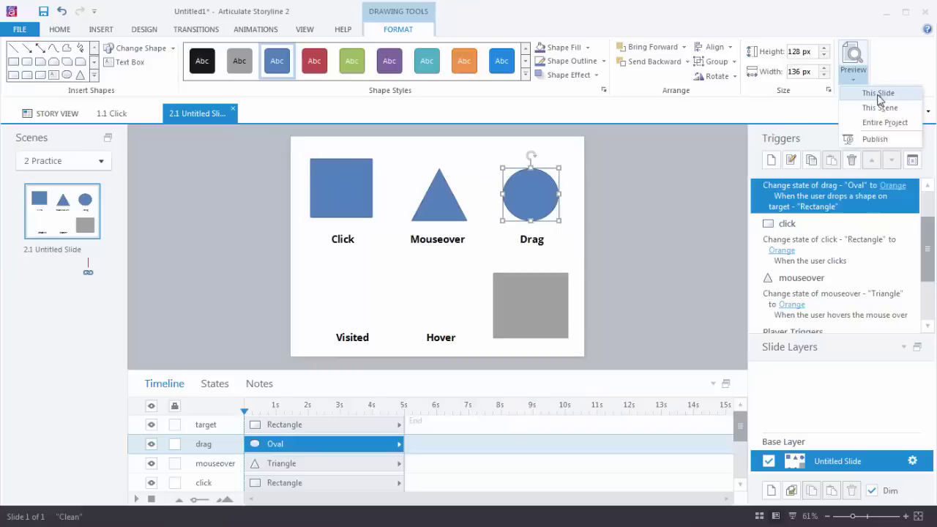
pyautogui.click(879, 95)
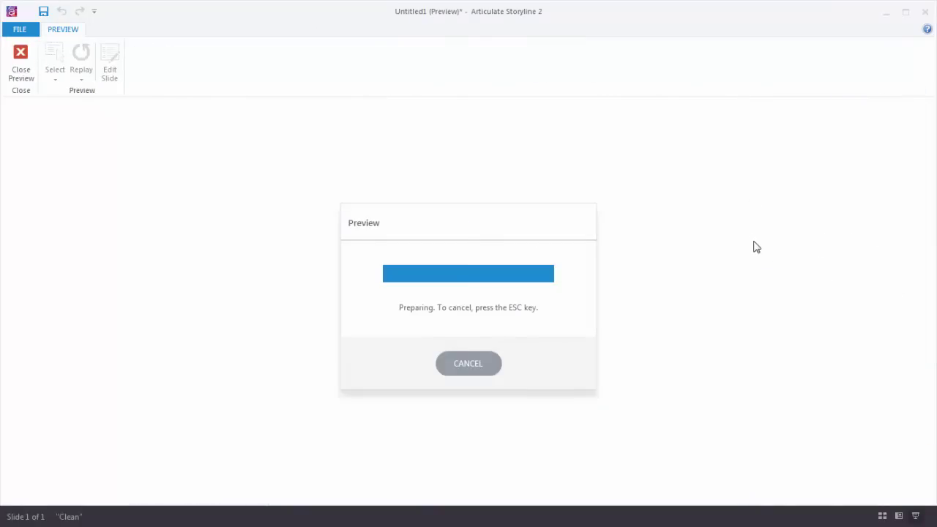
pyautogui.click(420, 217)
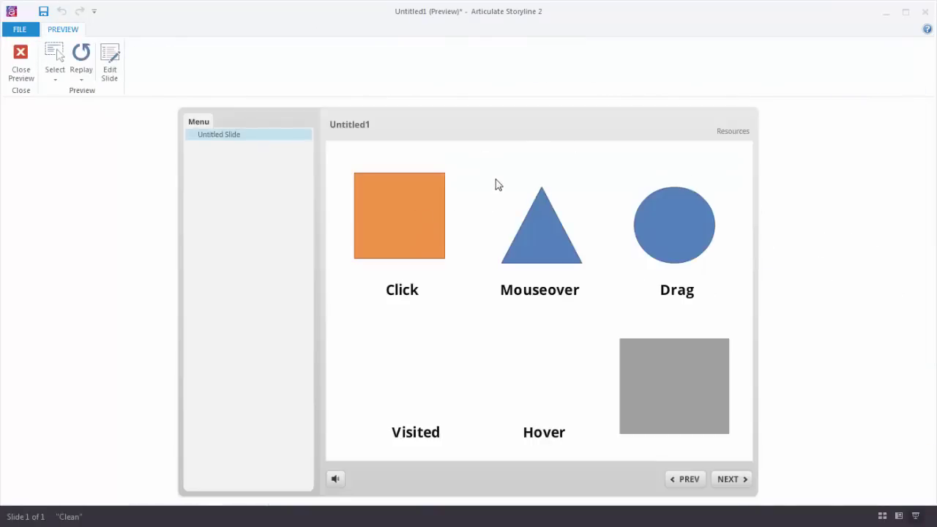
pyautogui.moveTo(672, 228); pyautogui.dragTo(674, 397)
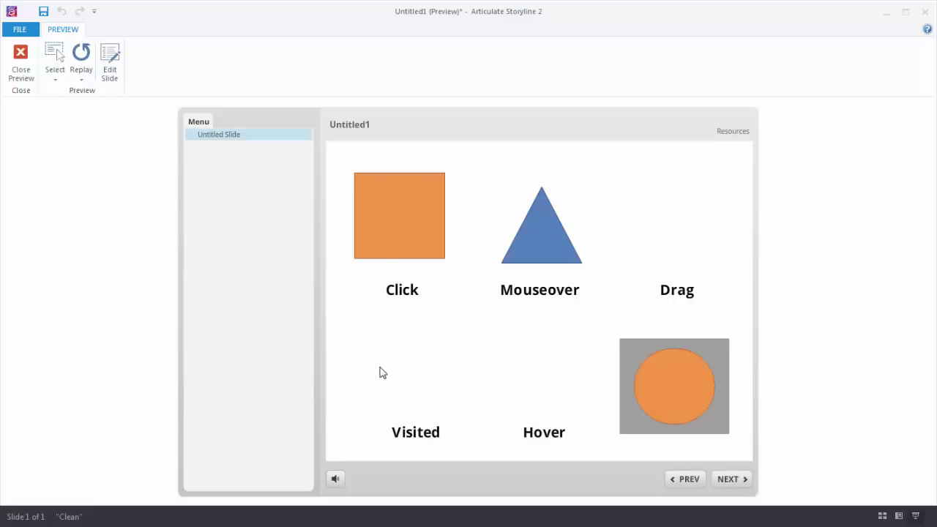
pyautogui.click(21, 66)
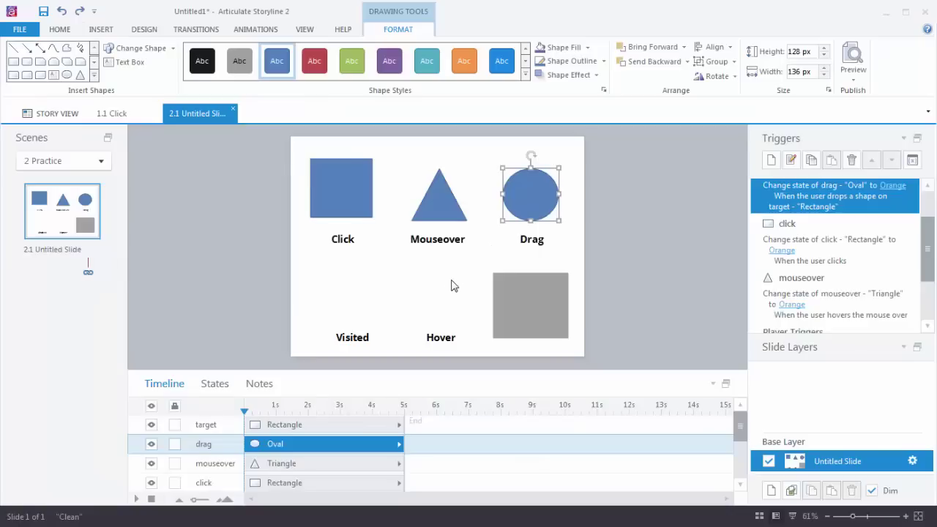
# - Draw a smiley face about 136 px wide and 144 px high above the Hover label
pyautogui.click(101, 30)
pyautogui.click(248, 62)
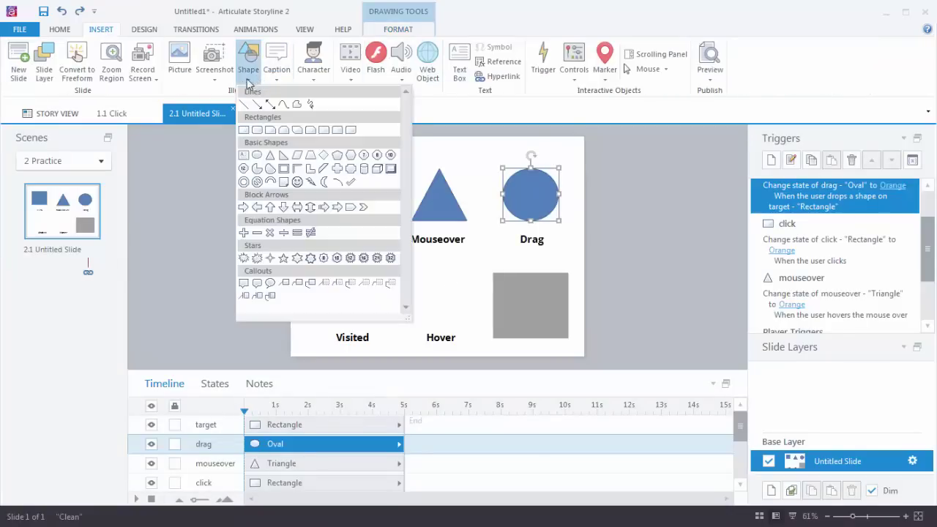
pyautogui.click(300, 183)
pyautogui.moveTo(405, 264); pyautogui.dragTo(461, 322)
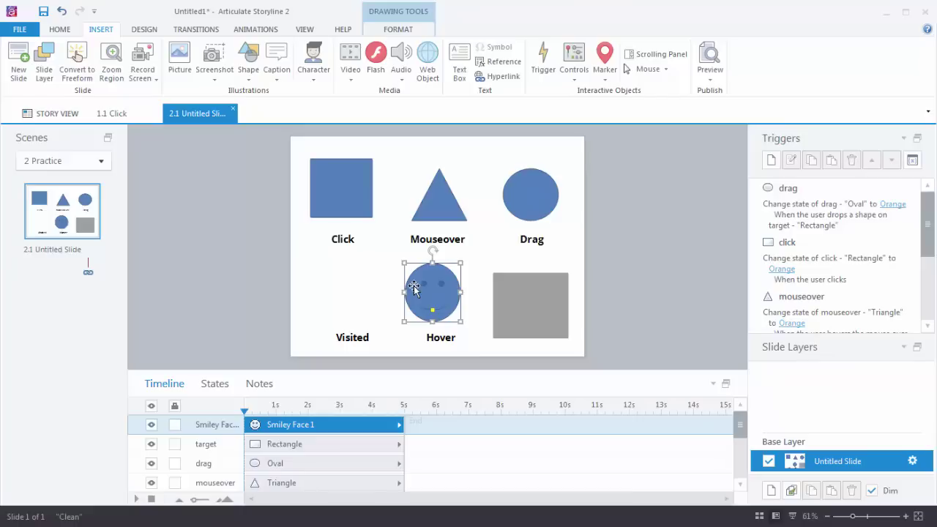
# - Add the built-in Hover state to the smiley face and give that state the green shape style
pyautogui.click(214, 384)
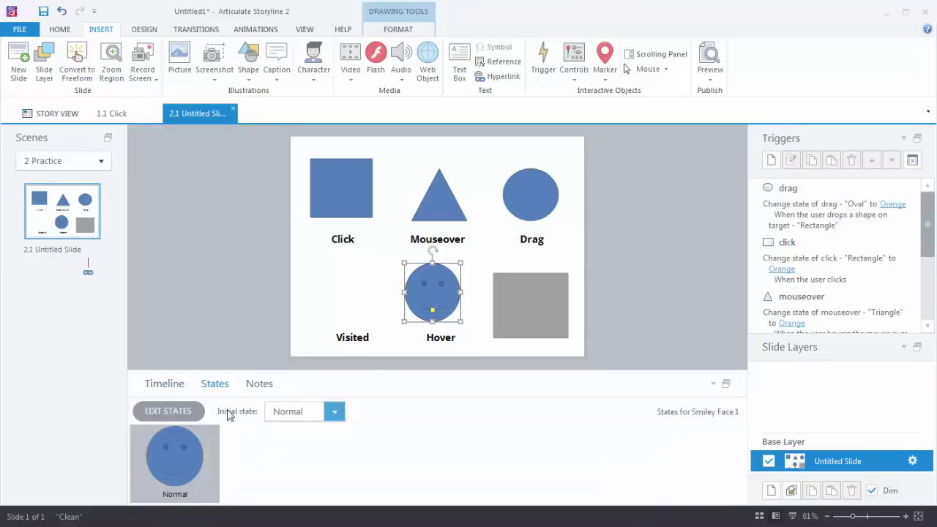
pyautogui.click(164, 411)
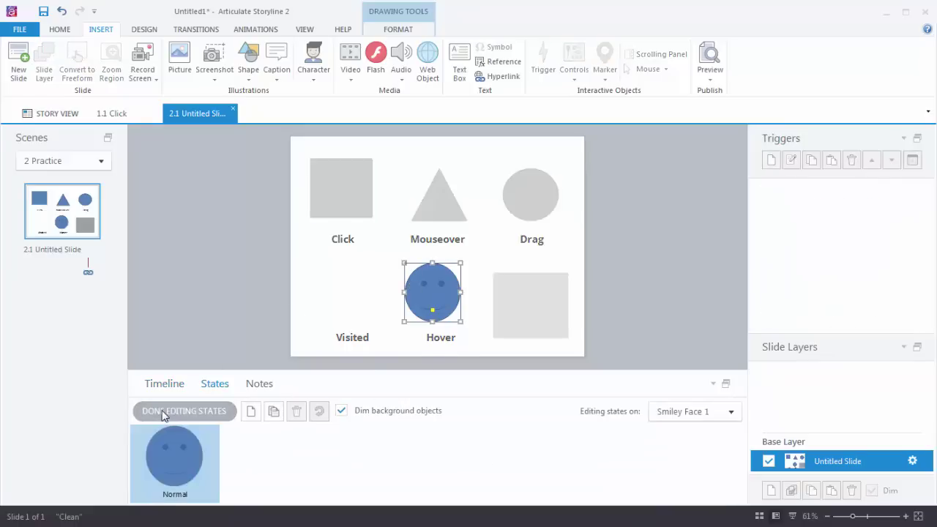
pyautogui.click(250, 412)
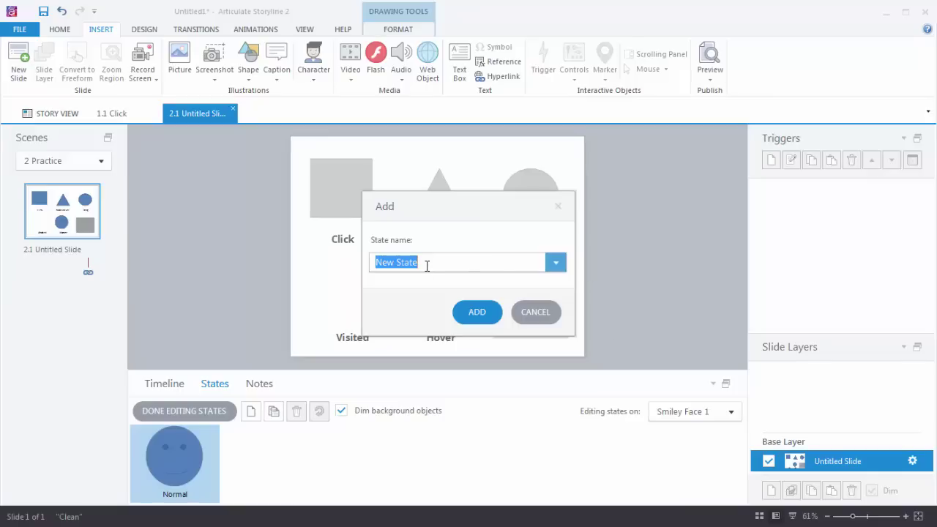
pyautogui.press('Down')
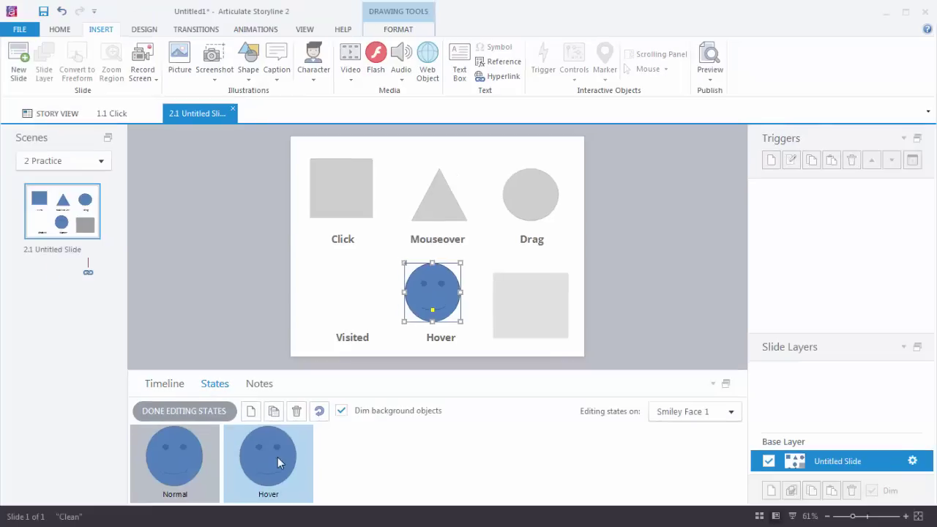
pyautogui.click(405, 30)
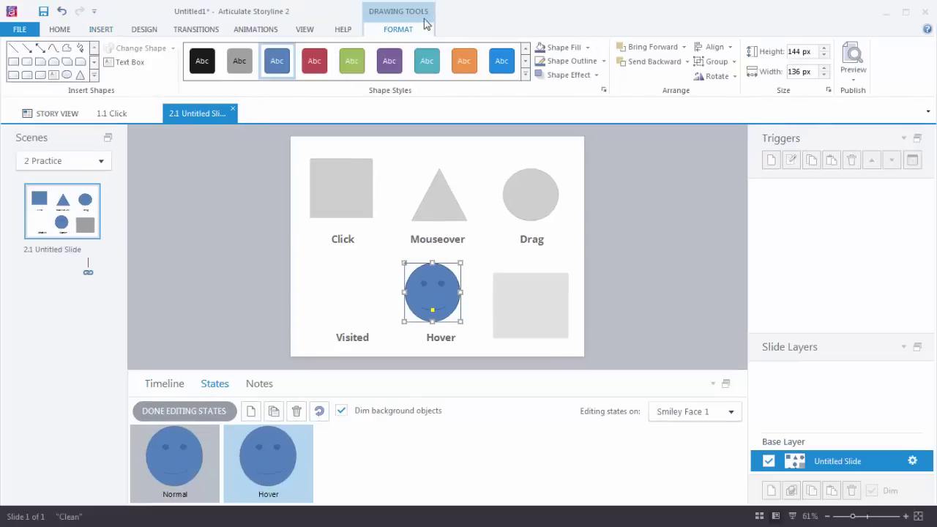
pyautogui.click(352, 60)
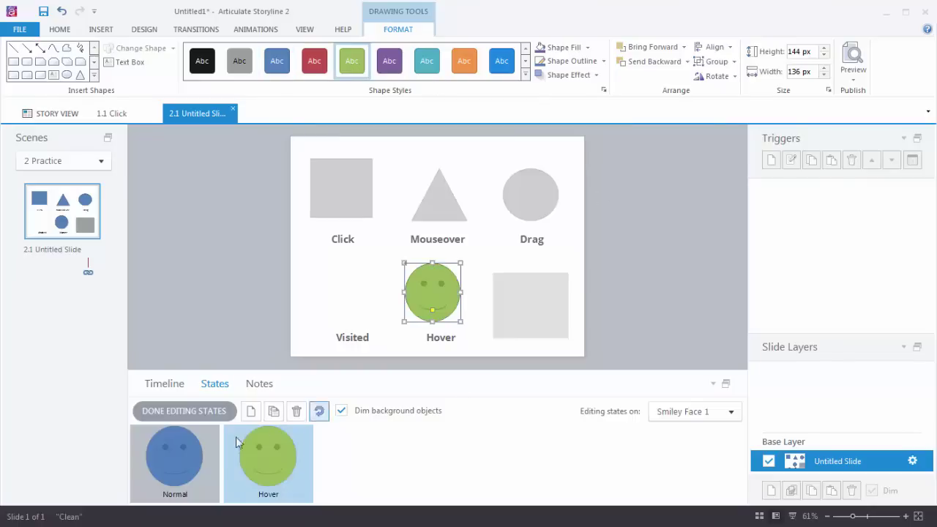
pyautogui.click(188, 411)
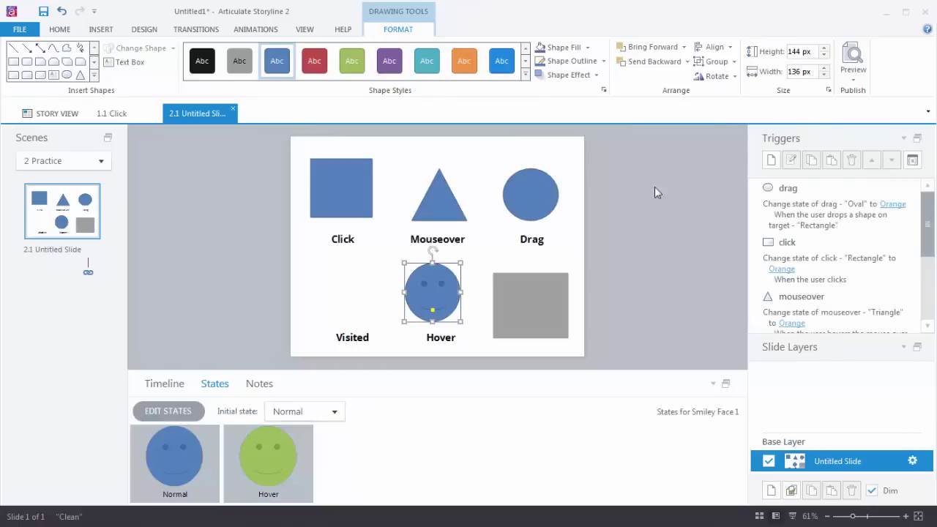
# - Preview this slide to check the smiley face's hover behaviour, and close the preview
pyautogui.click(853, 74)
pyautogui.click(882, 93)
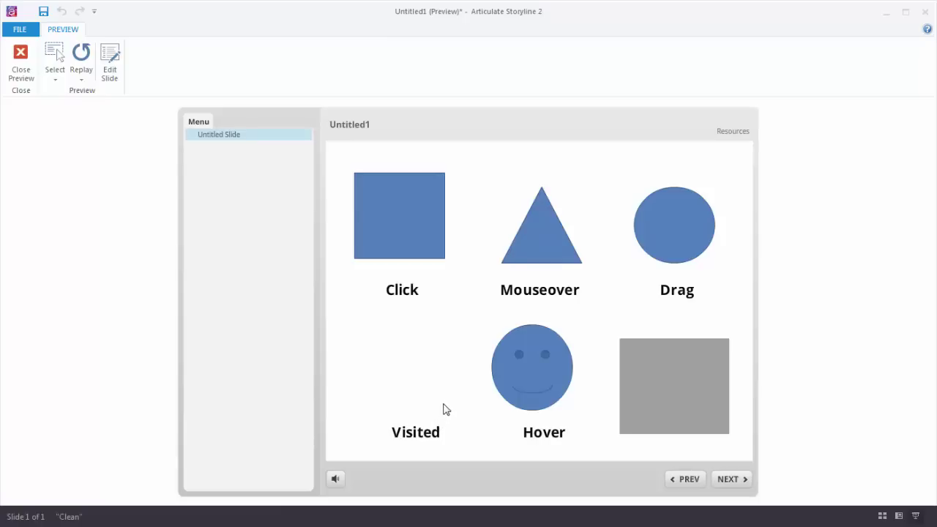
pyautogui.click(21, 57)
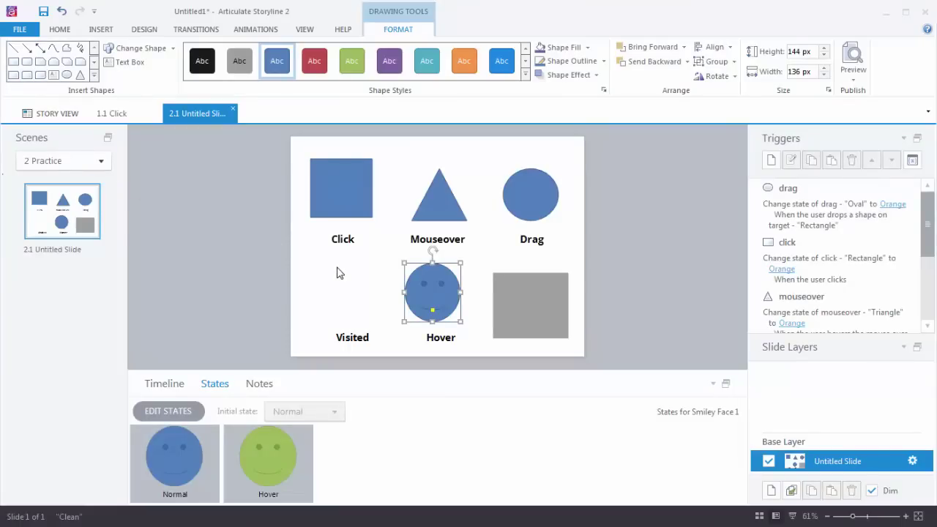
# - Draw a rectangular button about 88 px wide and 40 px high above the Visited label and duplicate it into a vertical stack of three
pyautogui.click(96, 31)
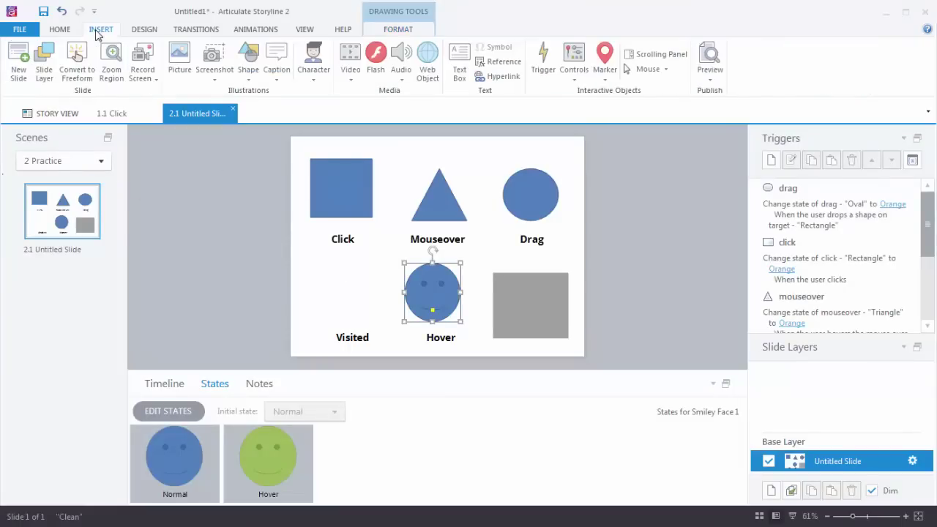
pyautogui.click(574, 76)
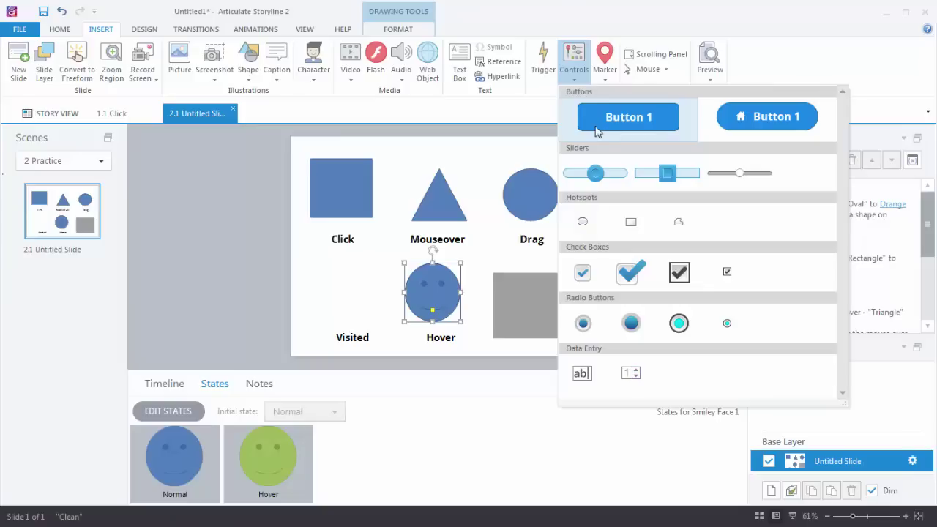
pyautogui.click(630, 125)
pyautogui.moveTo(322, 264); pyautogui.dragTo(361, 281)
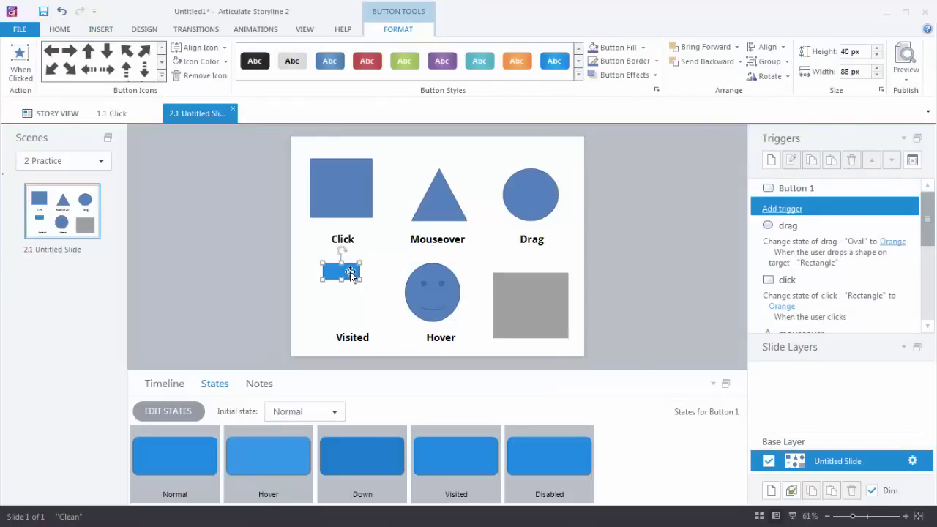
pyautogui.moveTo(351, 273); pyautogui.dragTo(350, 315)
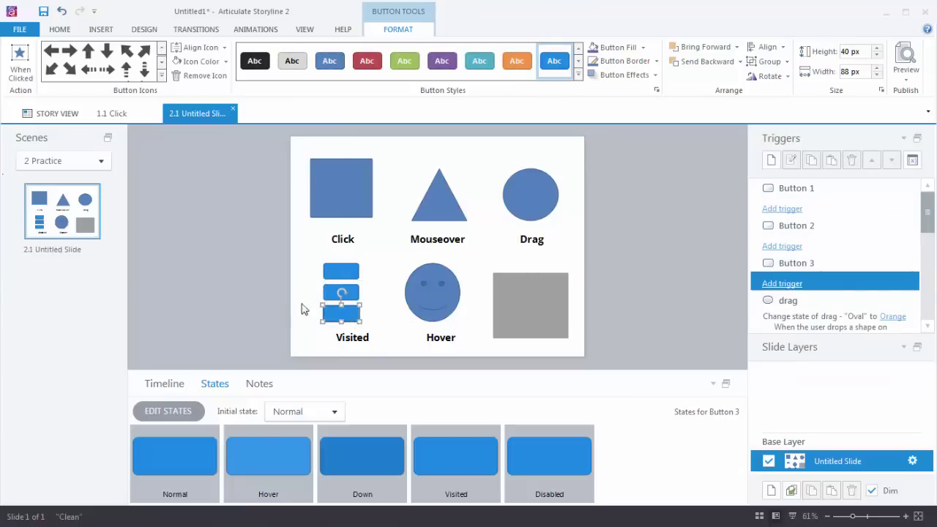
pyautogui.click(271, 293)
# - Apply the orange button style to the Visited state of the uppermost button
pyautogui.click(346, 272)
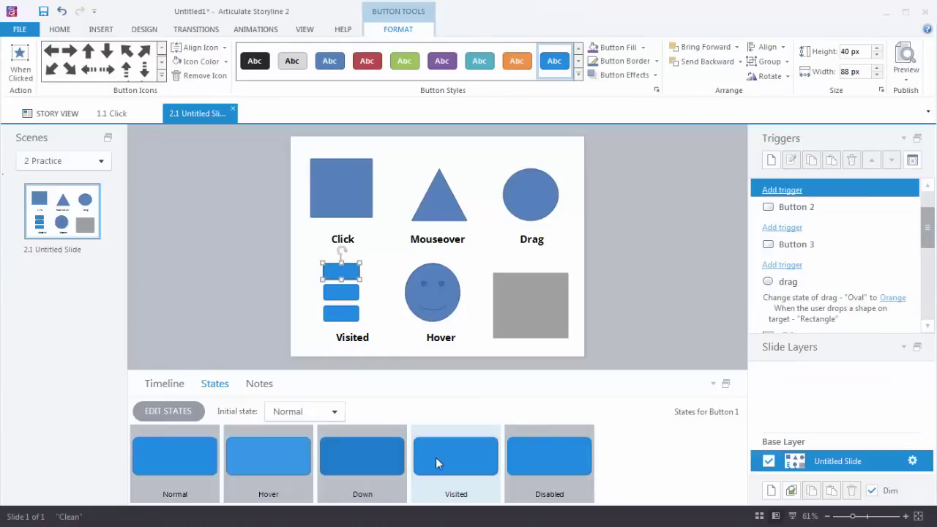
pyautogui.click(177, 410)
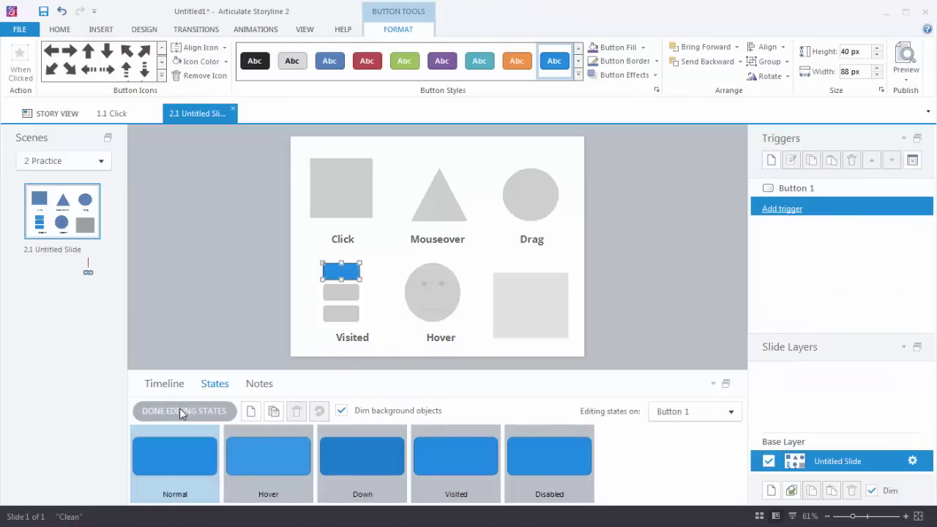
pyautogui.click(462, 459)
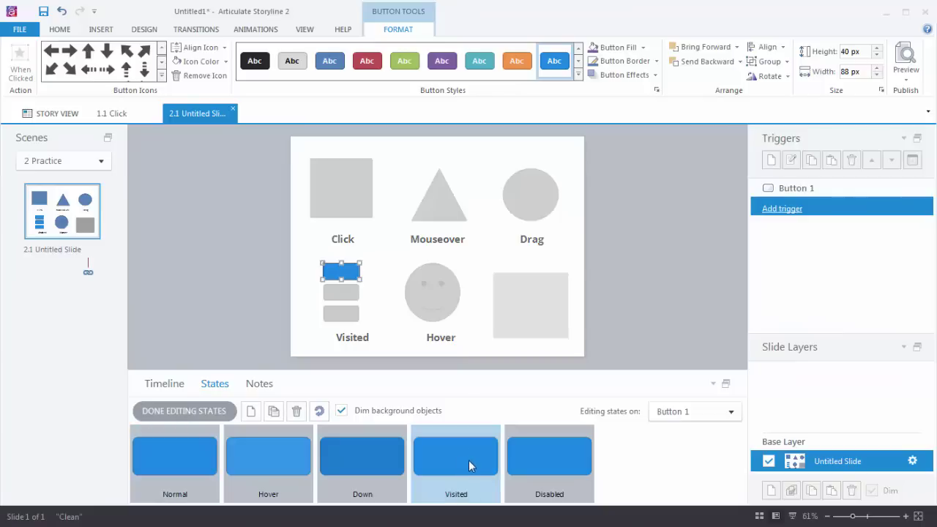
pyautogui.click(524, 72)
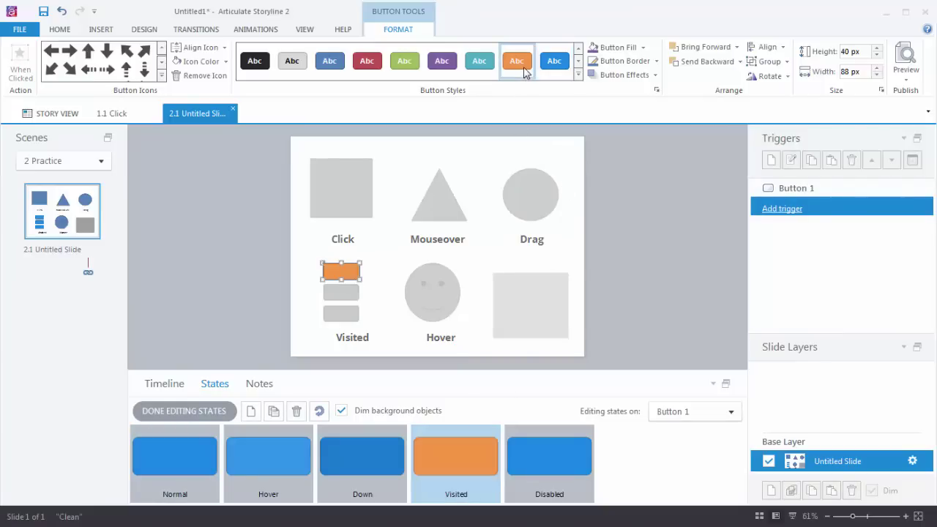
pyautogui.click(158, 411)
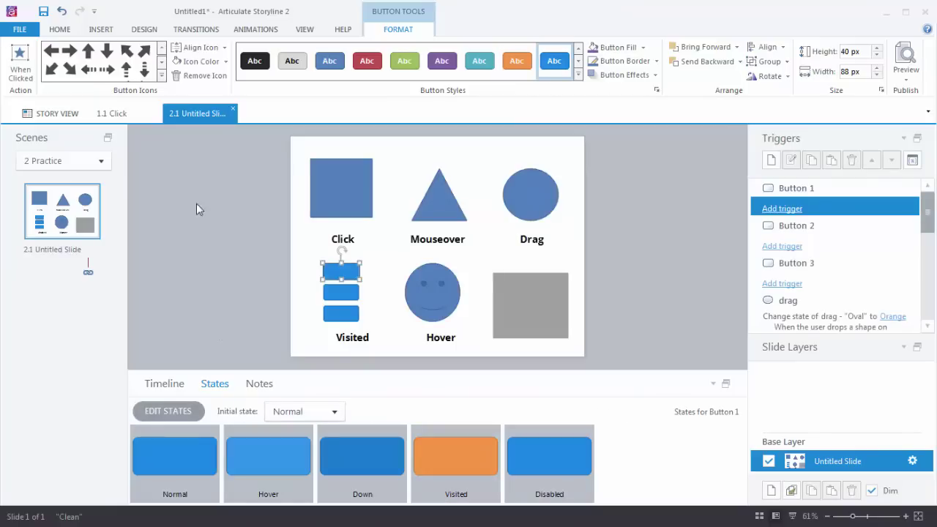
# - Copy the uppermost button's formatting, including its orange Visited state, to the two buttons below with Format Painter
pyautogui.click(60, 30)
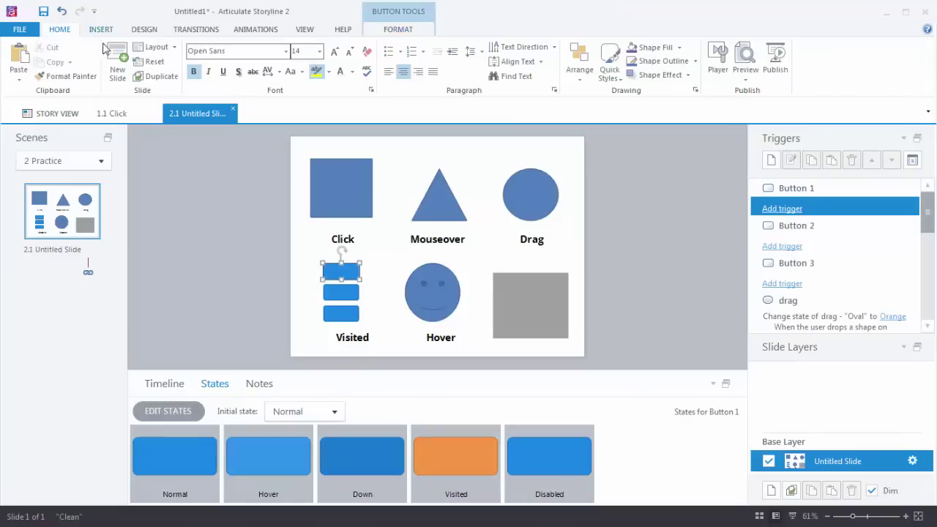
pyautogui.click(79, 80)
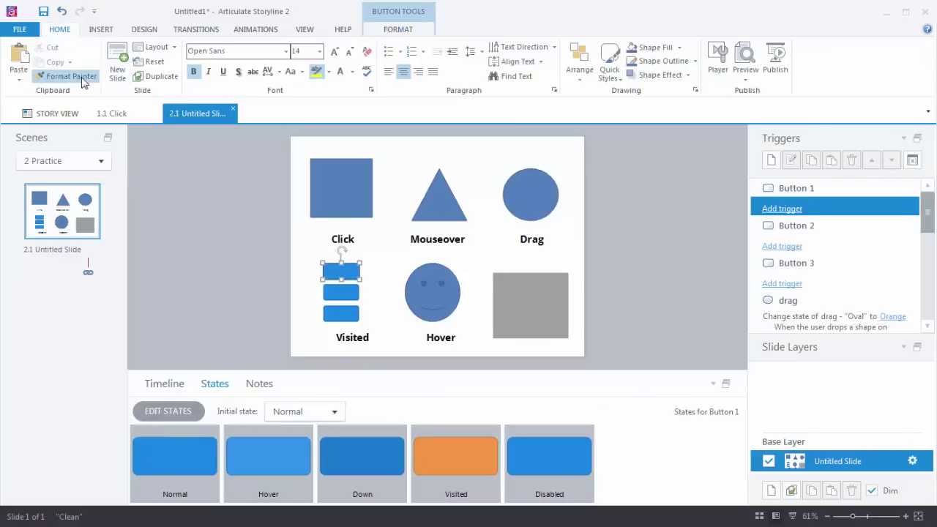
pyautogui.click(356, 295)
pyautogui.click(357, 315)
pyautogui.click(267, 308)
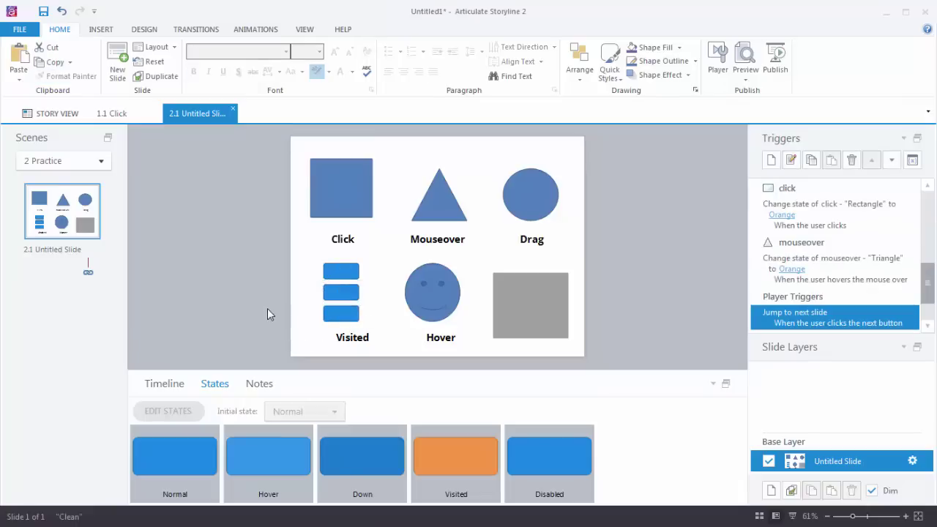
pyautogui.click(351, 273)
pyautogui.click(447, 438)
pyautogui.click(445, 431)
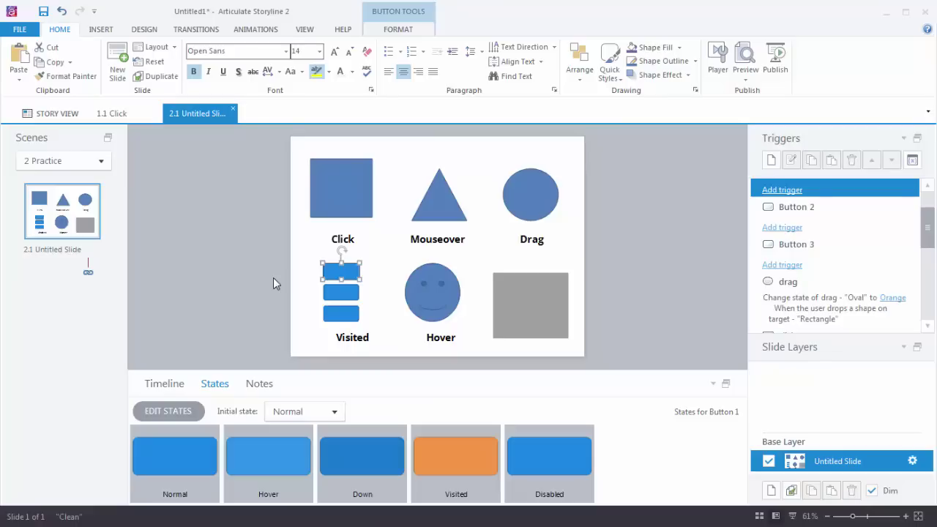
# - Preview this slide and test the three Visited buttons, the Click square and dropping the Drag circle onto the gray rectangle
pyautogui.click(745, 73)
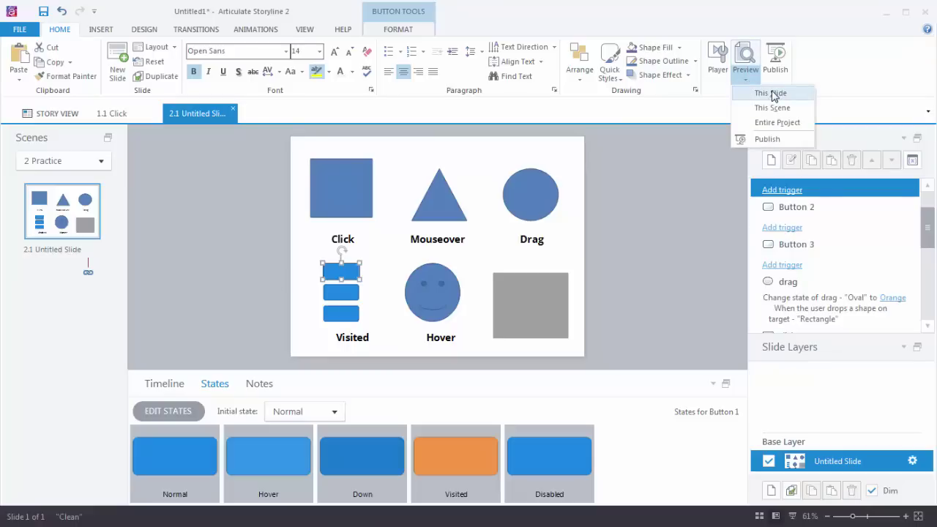
pyautogui.click(773, 93)
pyautogui.click(392, 336)
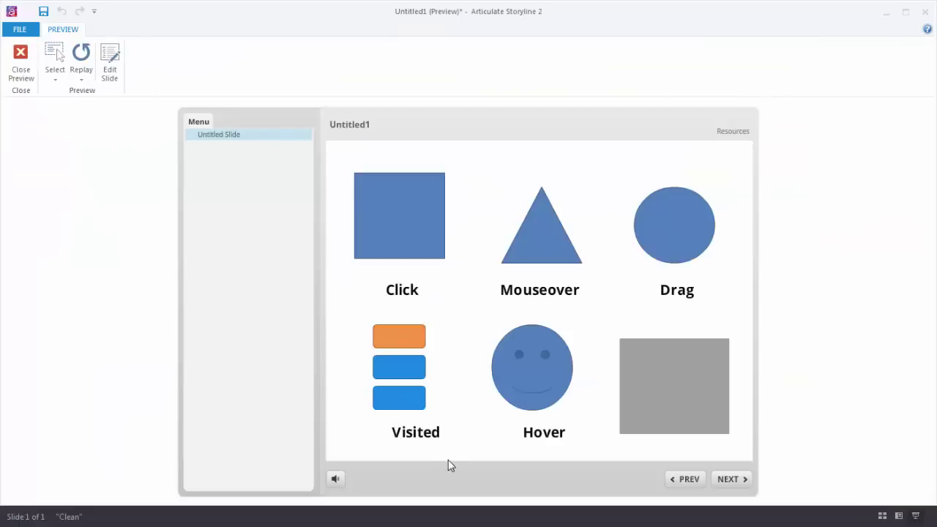
pyautogui.click(412, 405)
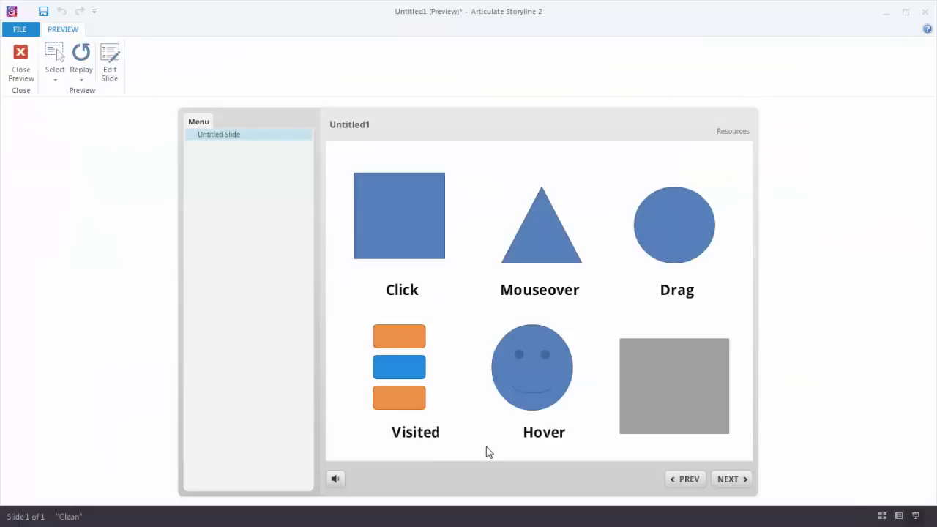
pyautogui.click(412, 375)
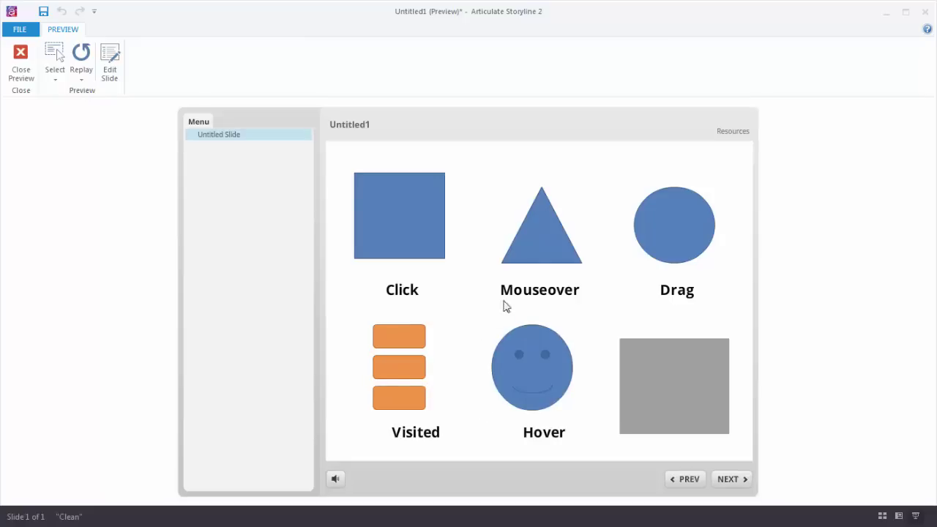
pyautogui.click(408, 236)
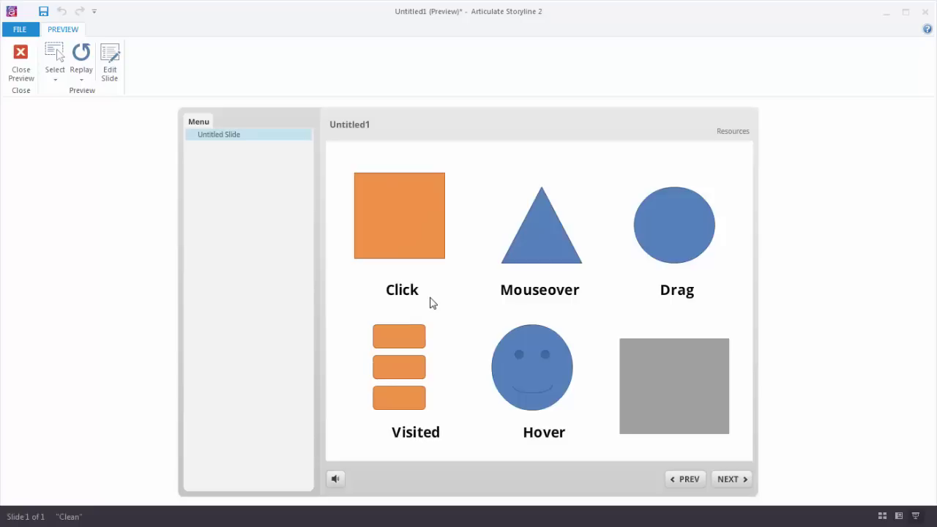
pyautogui.moveTo(689, 250); pyautogui.dragTo(698, 391)
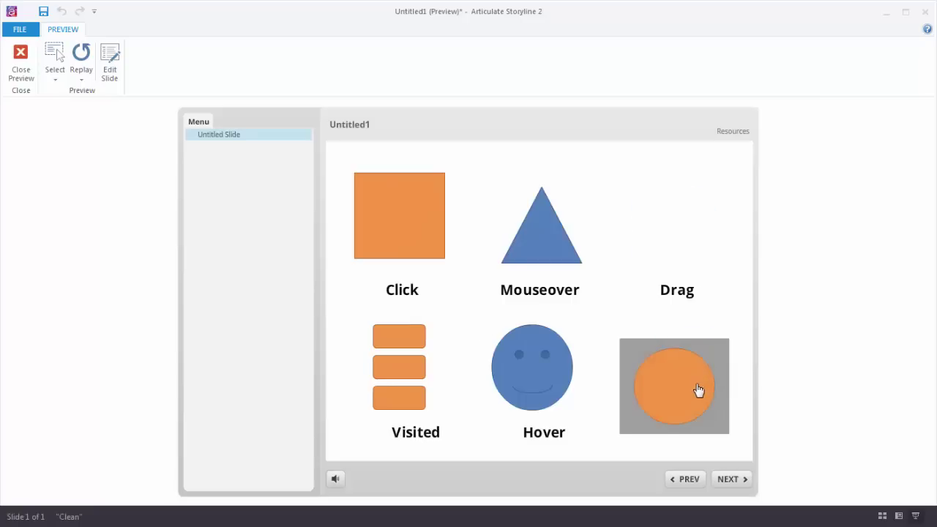